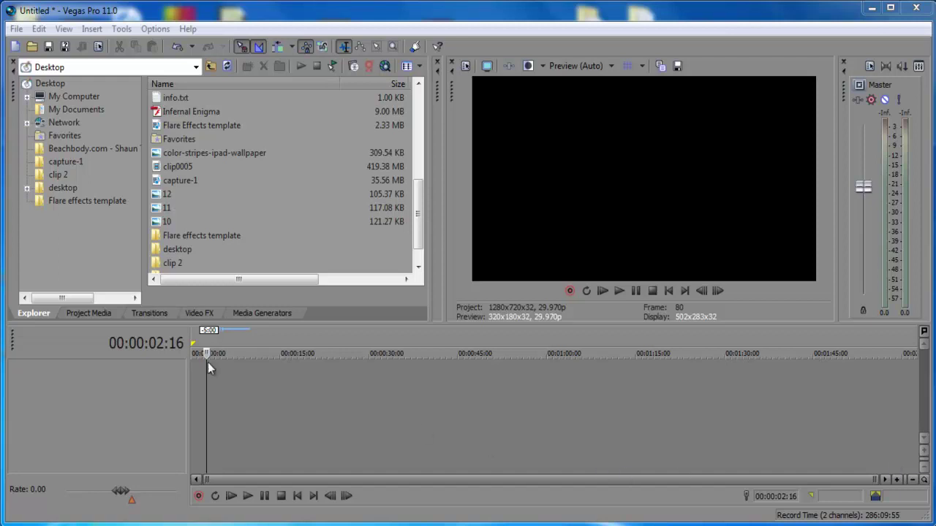
Return the playhead to the start and insert two empty video tracks with Ctrl+Shift+Q.
left_click_drag(208, 370, 175, 373)
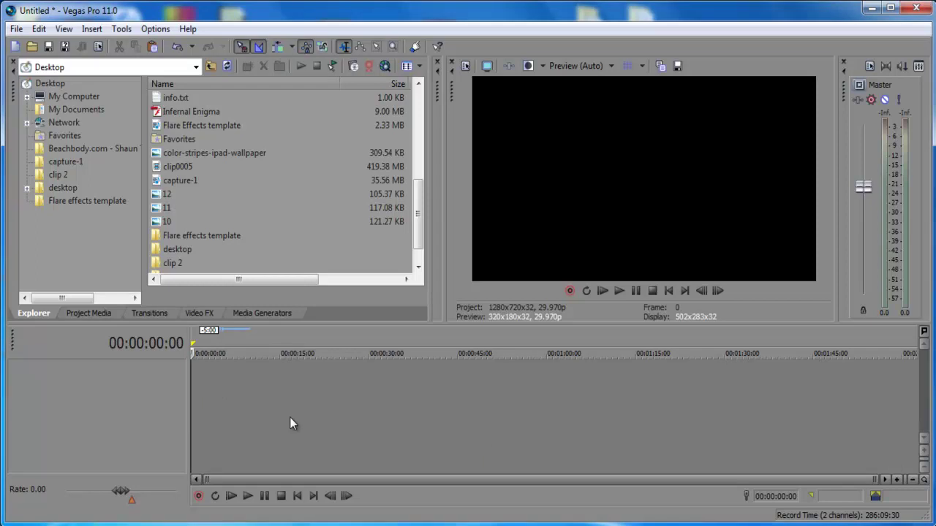
key("ctrl+shift+q")
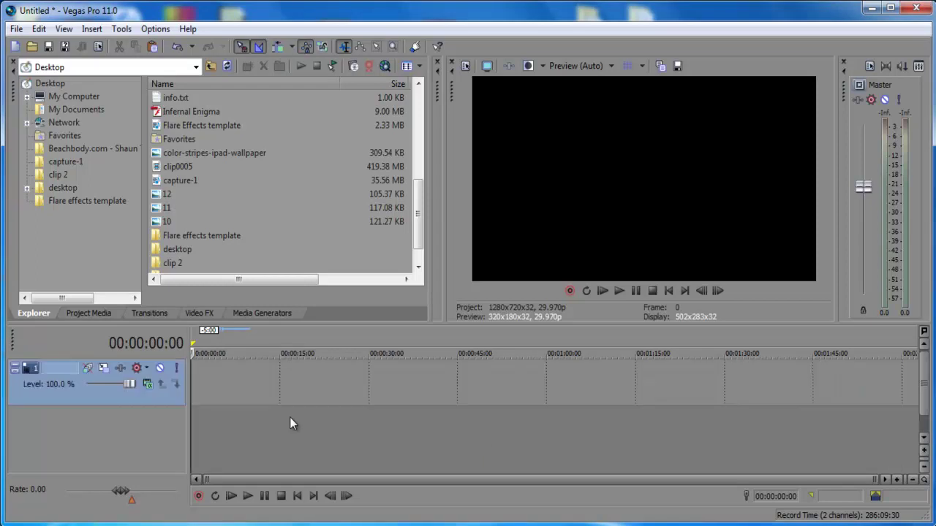
key("ctrl+shift+q")
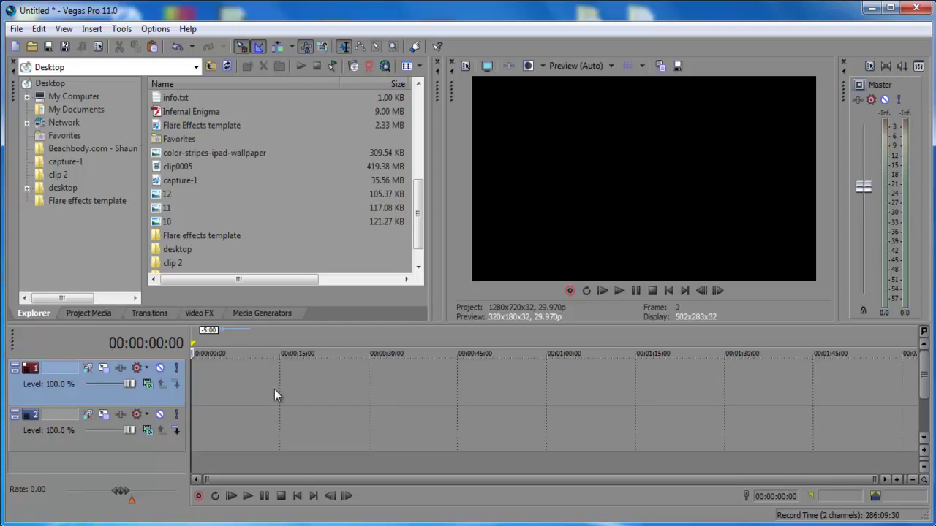
Dismiss the track's context menu and park the playhead near 00:00:00:11.
right_click(274, 389)
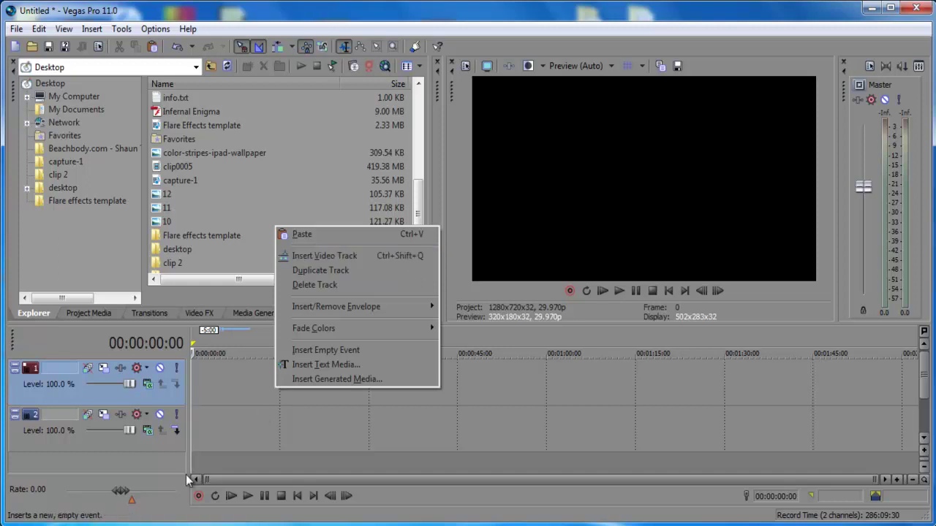
left_click(210, 378)
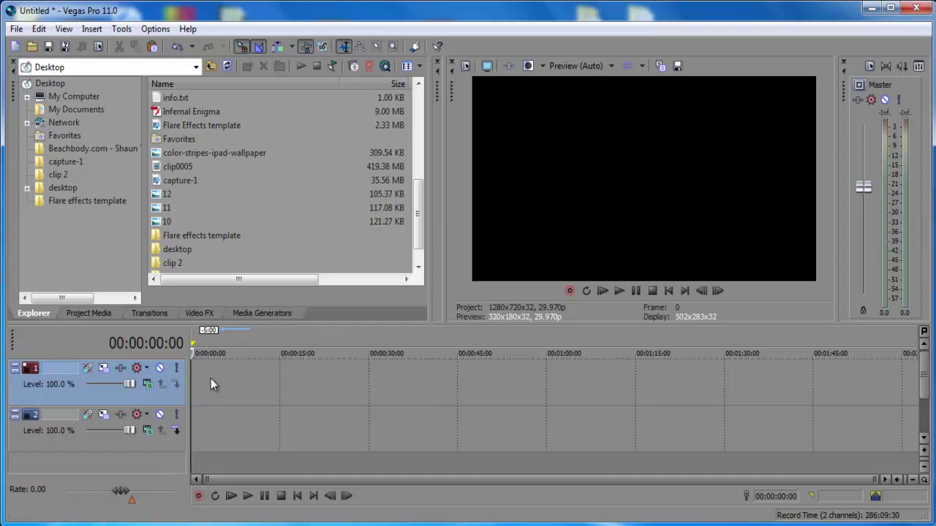
left_click(210, 376)
left_click(194, 334)
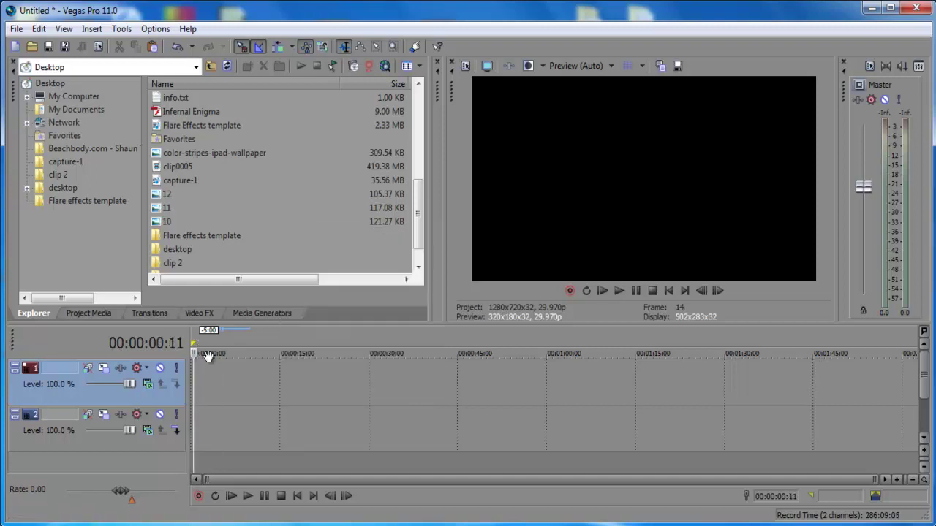
Insert a text media event on track 1 and replace the sample text with 'TheDigitalRhino', selected.
right_click(218, 376)
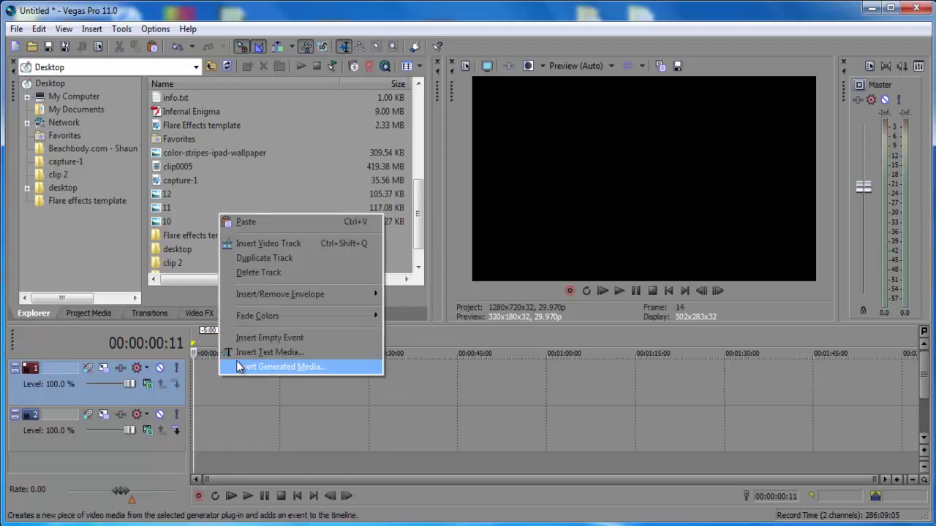
left_click(240, 351)
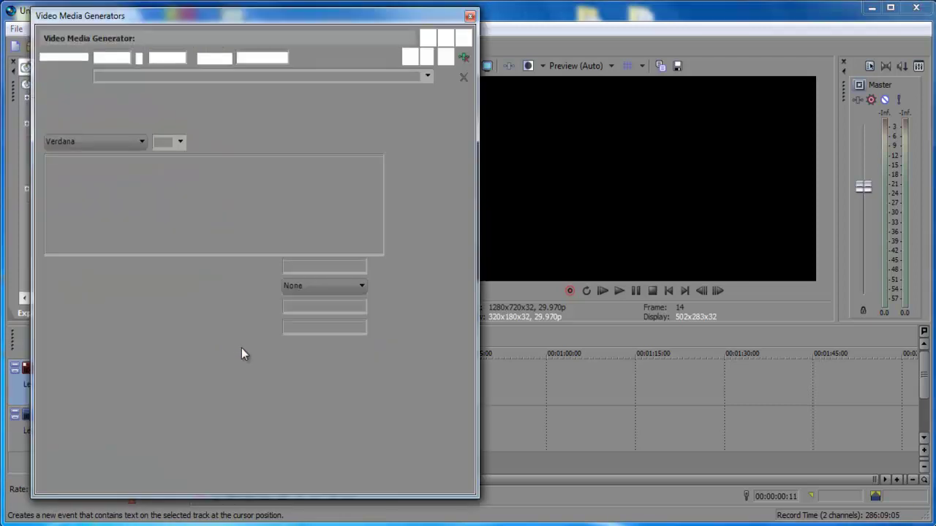
key("BackSpace")
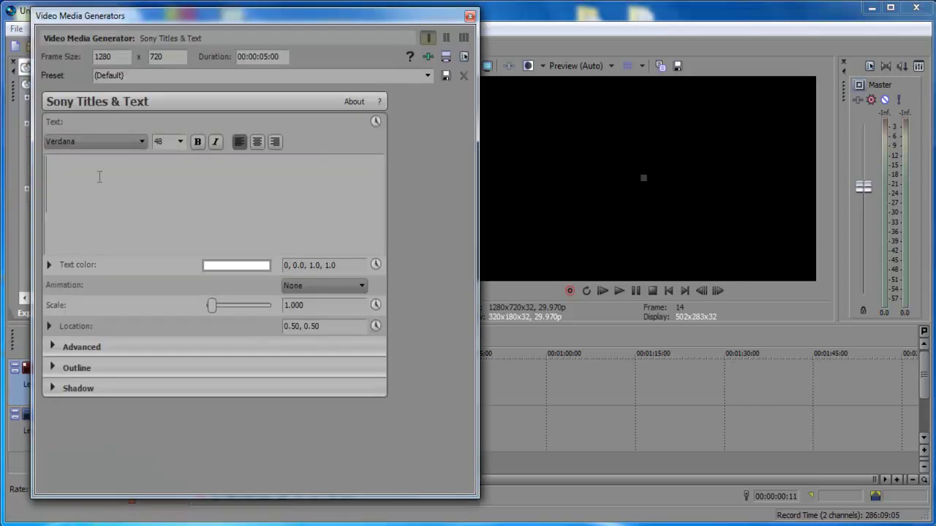
type("TheDi")
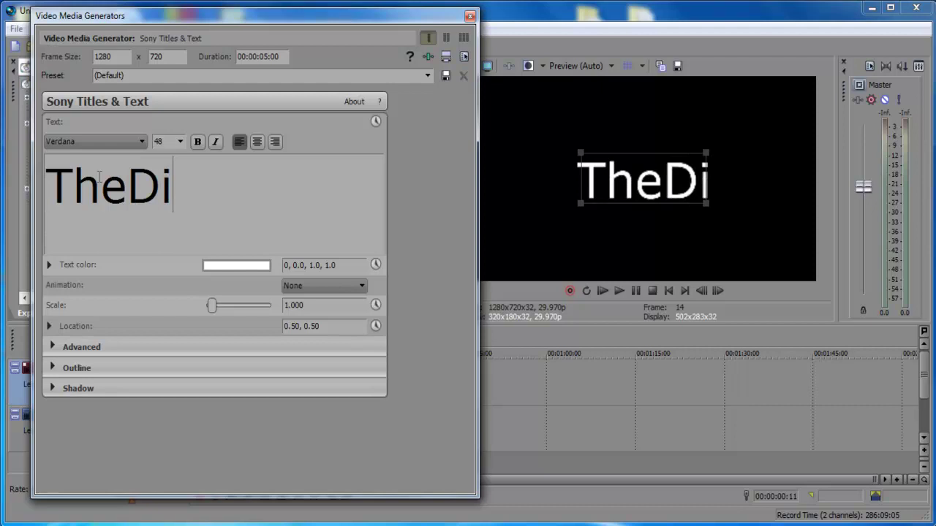
type("gitalRhino")
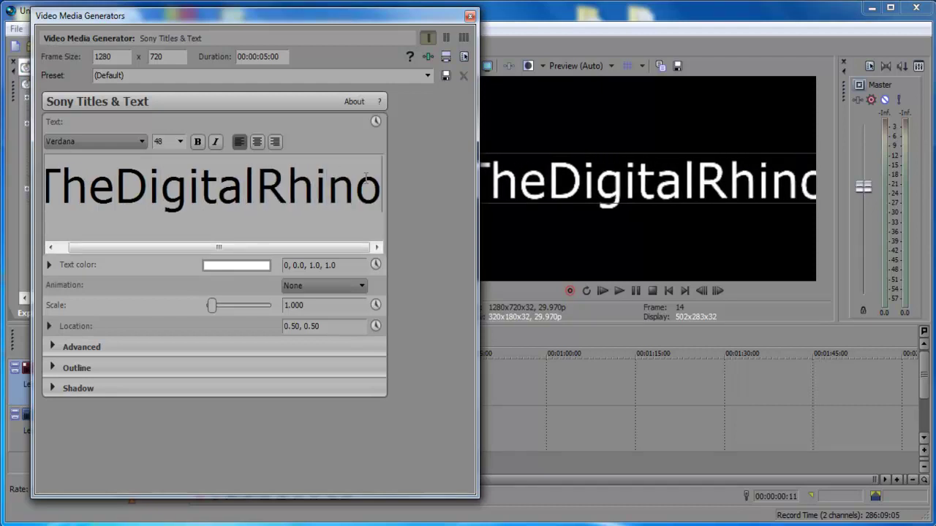
left_click_drag(376, 189, 45, 182)
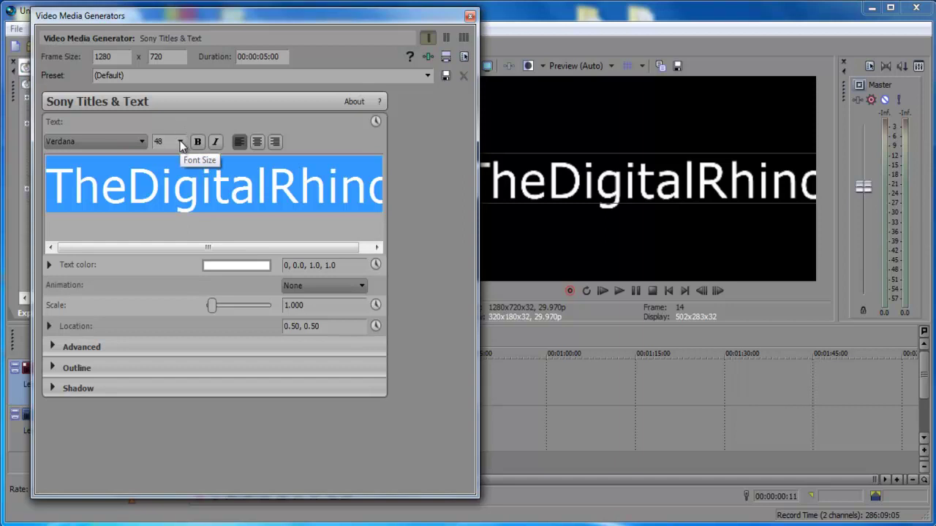
Format the TheDigitalRhino title as 24-point bold Tandelle.
left_click(180, 142)
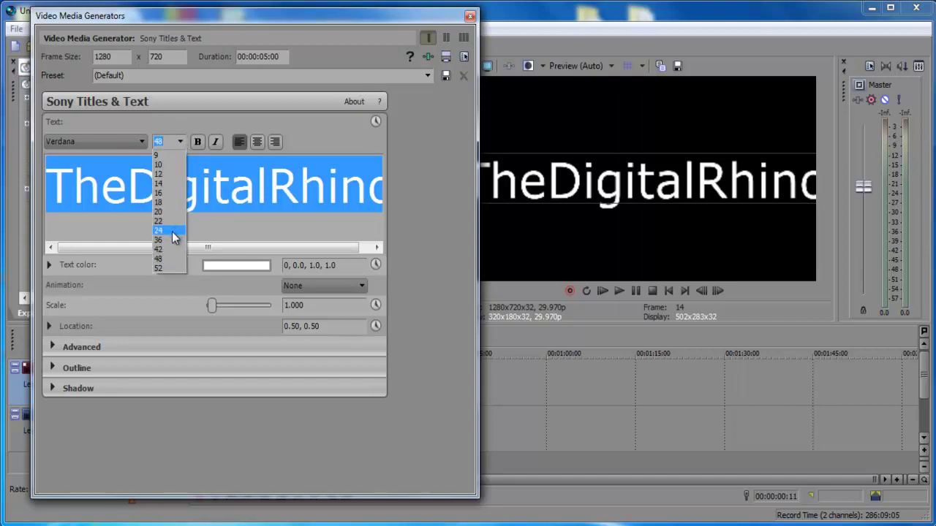
left_click(175, 232)
left_click(199, 142)
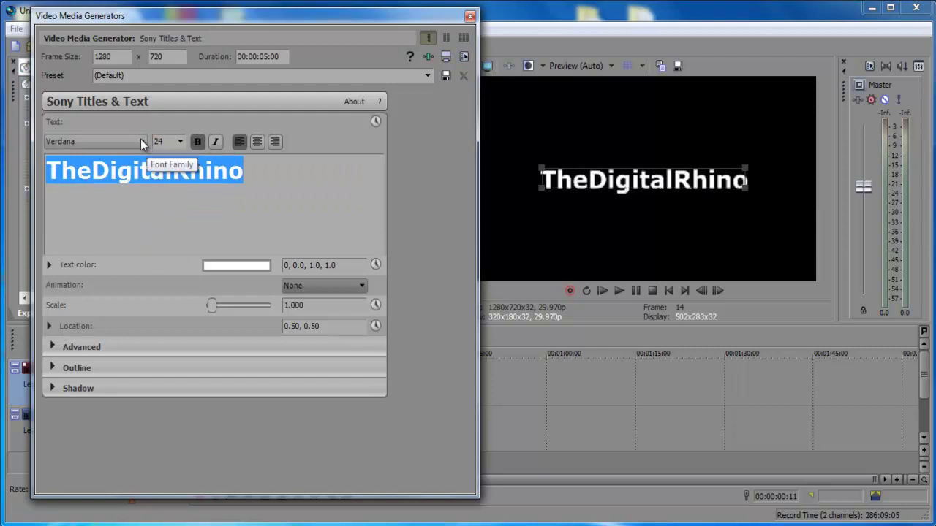
left_click(142, 145)
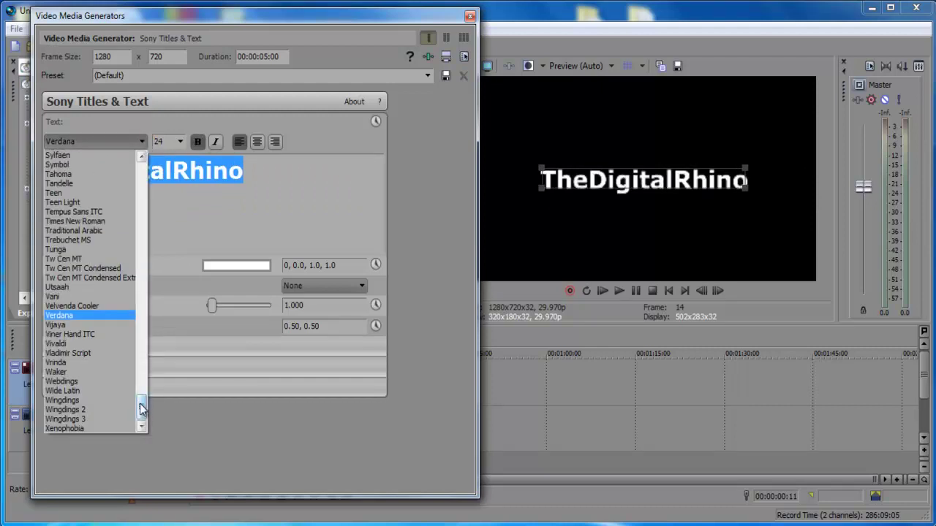
scroll(141, 406, "up", 3)
left_click_drag(142, 407, 119, 396)
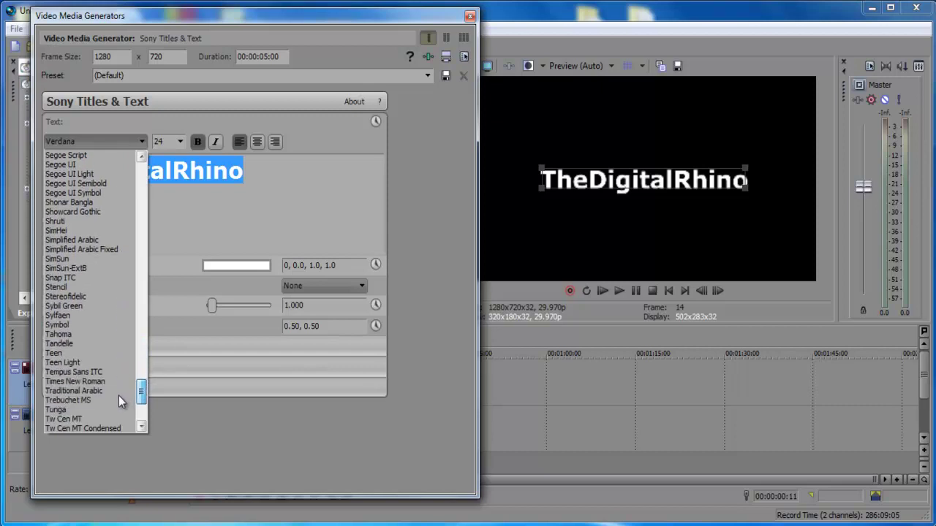
left_click(70, 345)
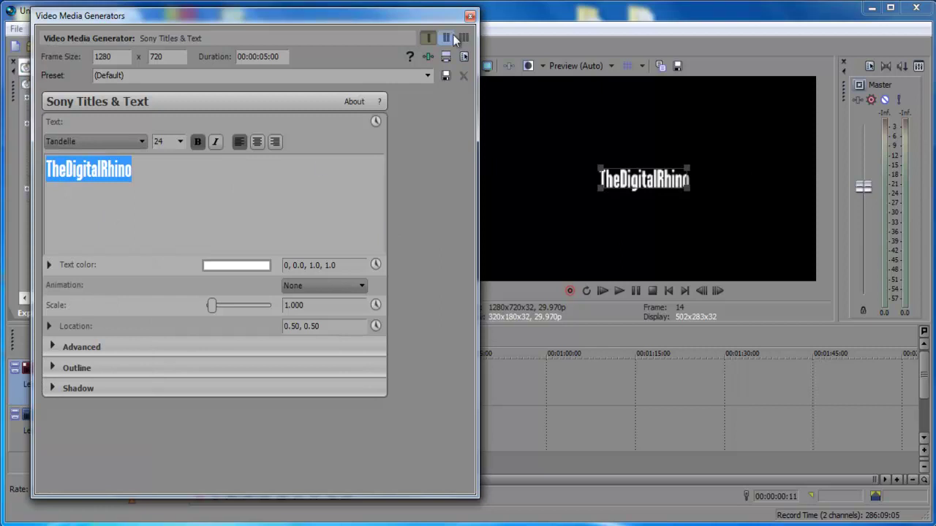
Close the title settings and place the Noise Texture Blood Cells preset on track 2.
left_click(470, 16)
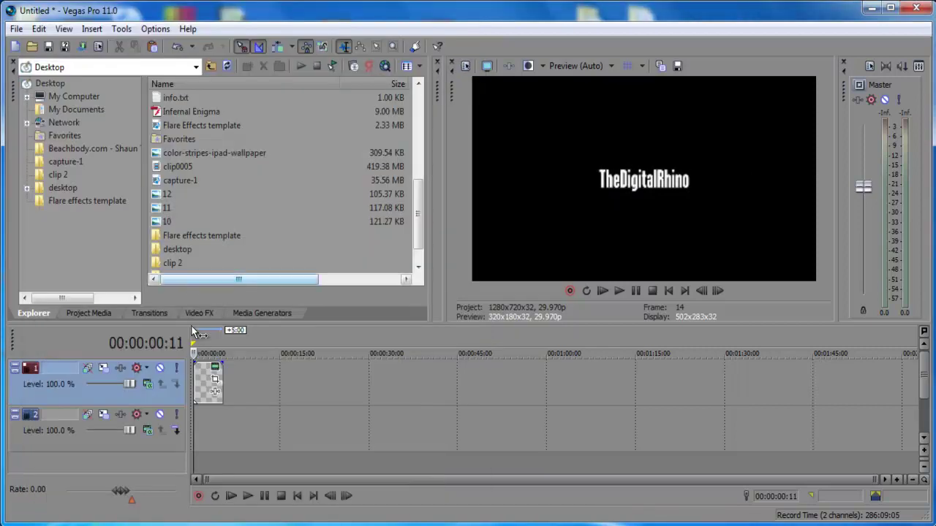
left_click(263, 313)
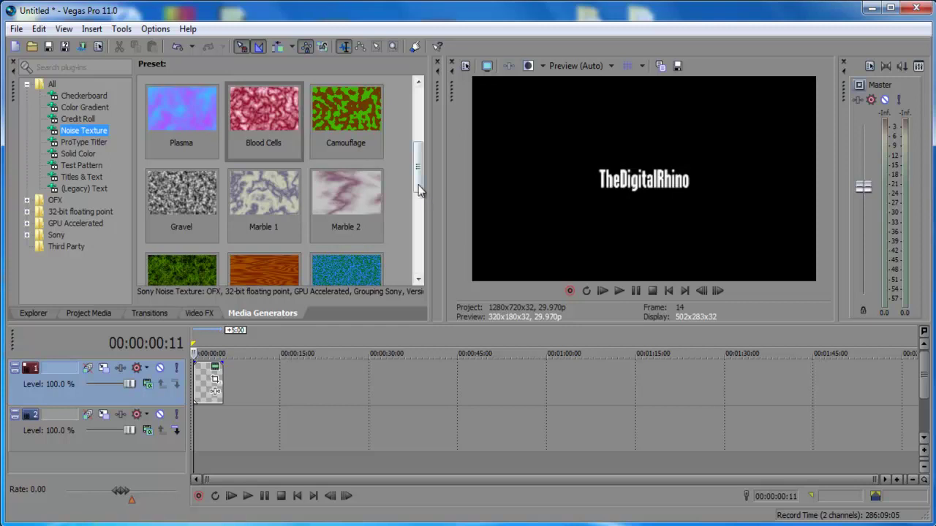
mouse_move(418, 185)
left_mouse_down()
mouse_move(414, 132)
mouse_move(413, 175)
left_mouse_up()
left_click_drag(269, 146, 196, 418)
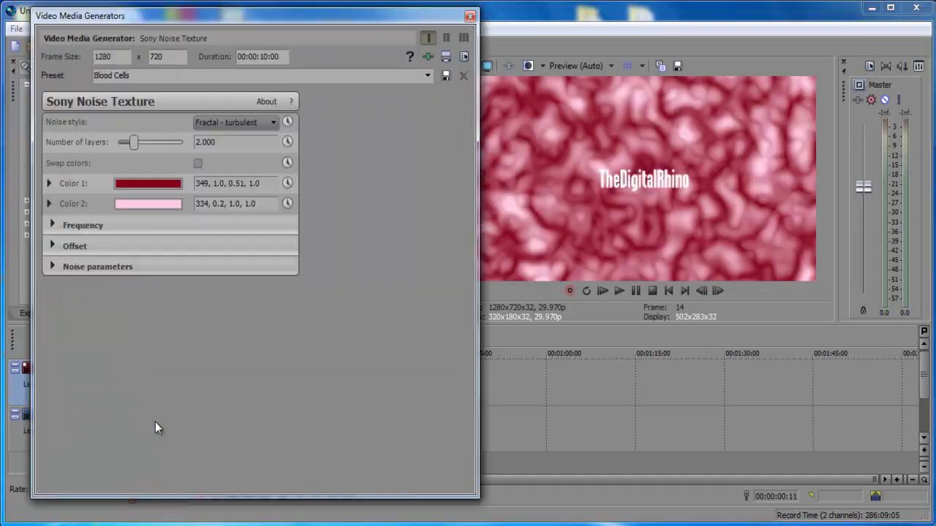
Set the noise Color 1 to light blue (220, 0.47, 0.94) and Color 2 to black.
left_click(153, 188)
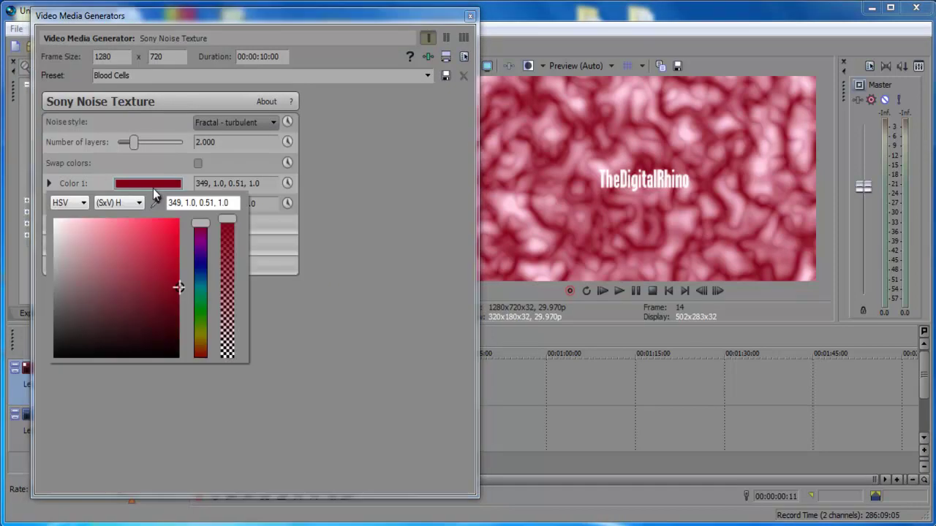
left_click(201, 275)
left_click(112, 229)
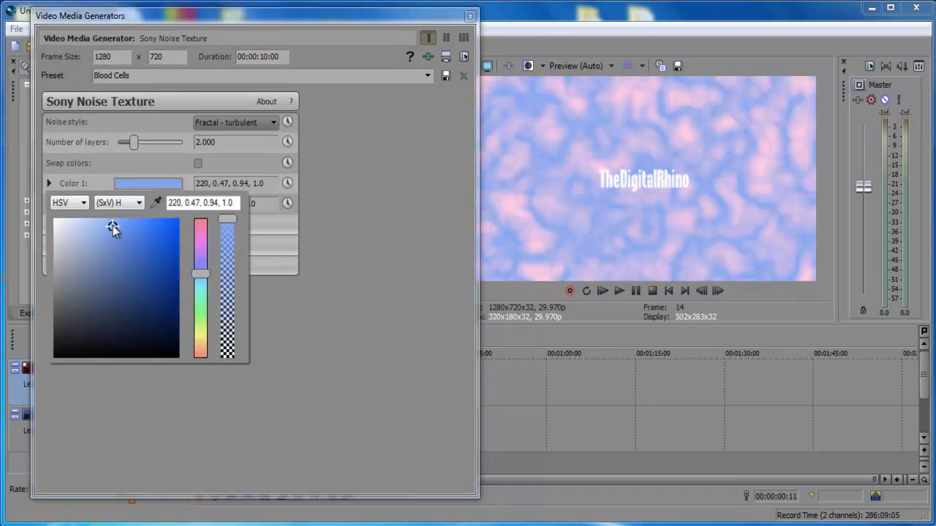
left_click(108, 177)
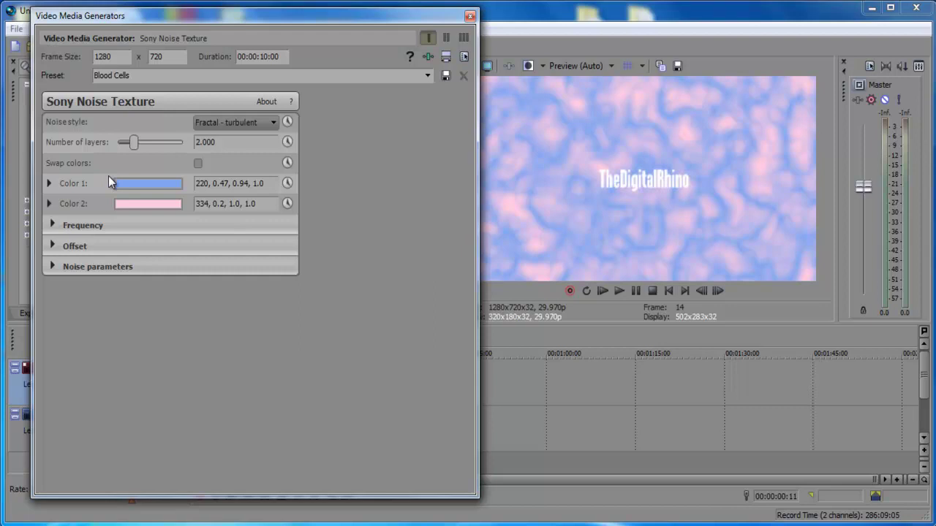
left_click(133, 207)
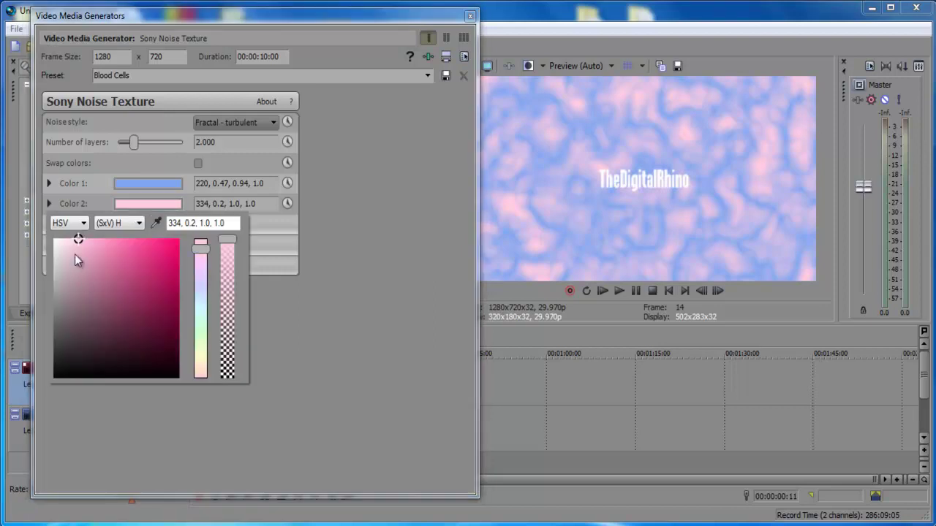
left_click_drag(79, 241, 48, 412)
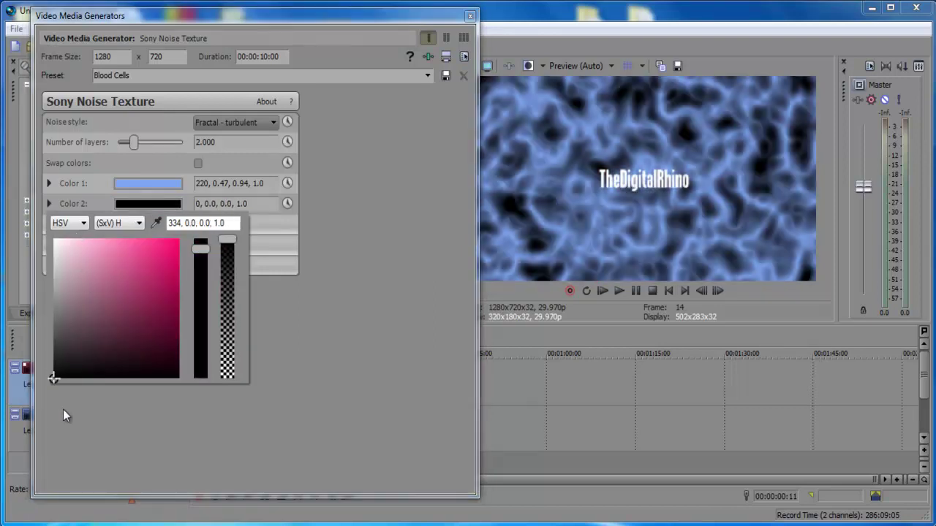
left_click(105, 209)
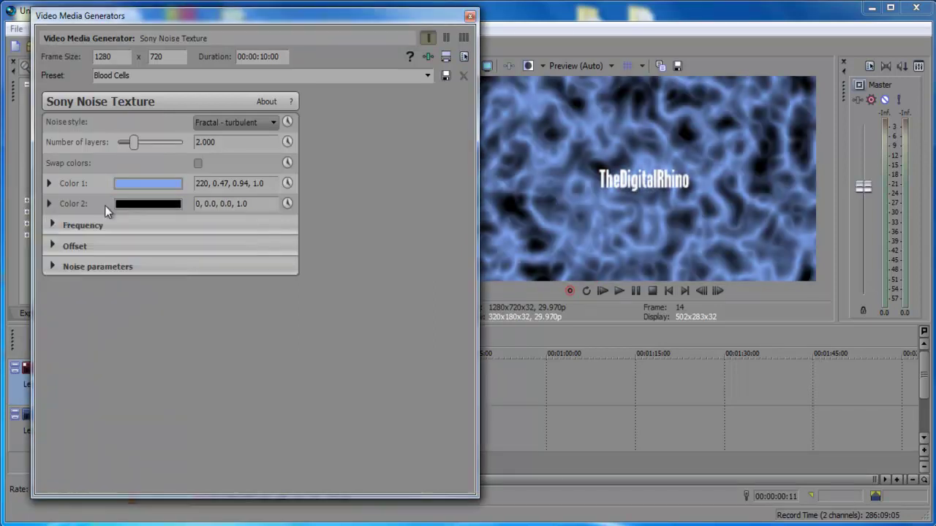
Keyframe the noise Offset Progress from 0 at the start to 10 at the clip end, then close.
left_click(53, 247)
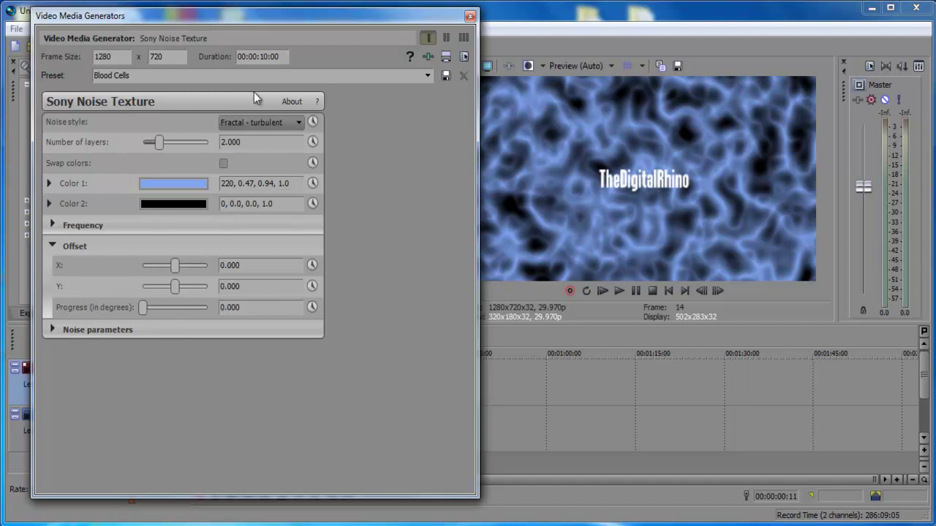
left_click(312, 307)
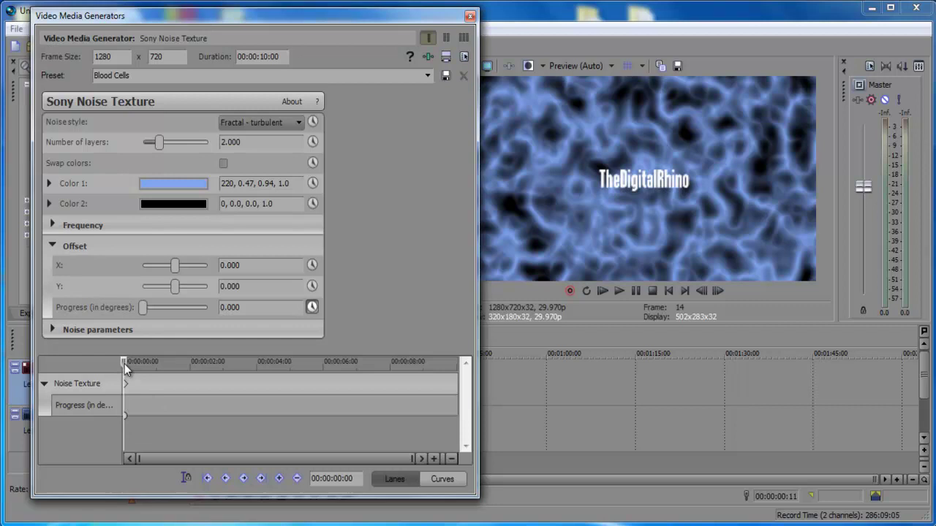
mouse_move(124, 364)
left_mouse_down()
mouse_move(440, 358)
mouse_move(559, 342)
left_mouse_up()
left_click_drag(144, 312, 384, 300)
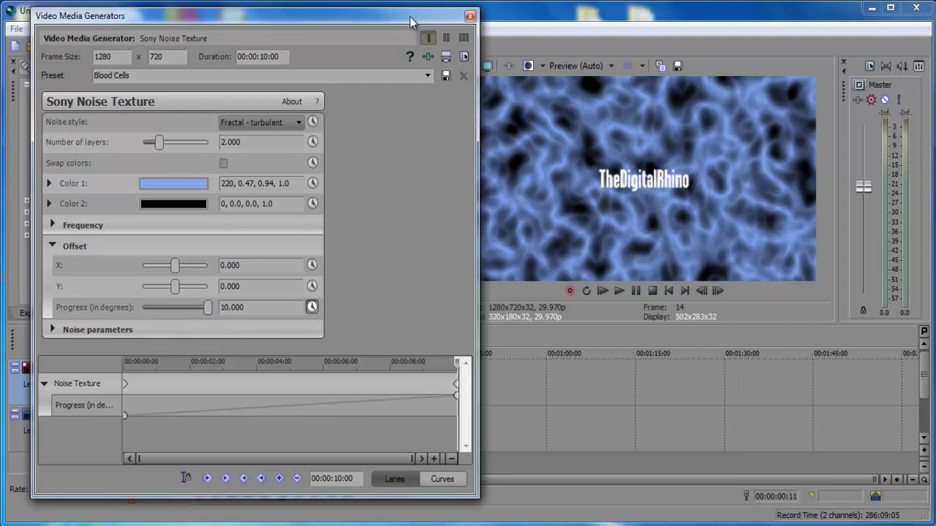
left_click(468, 16)
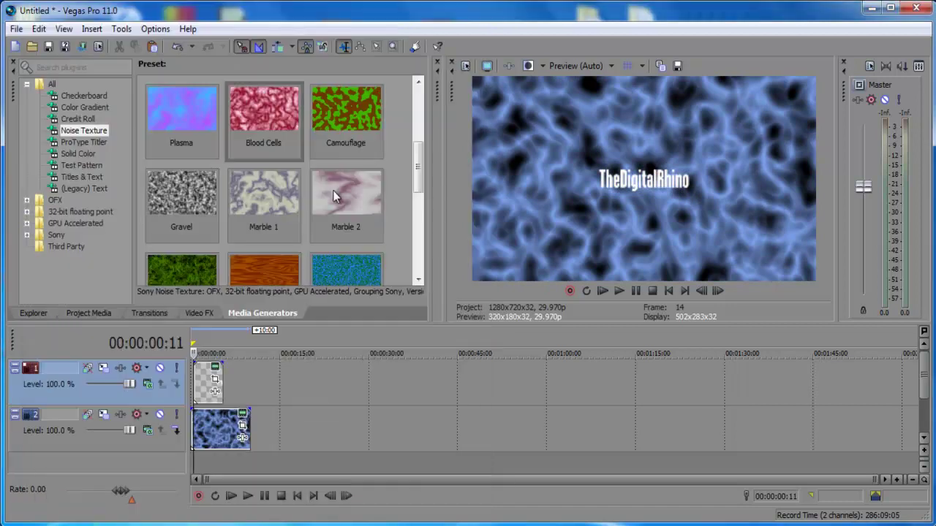
Preview the noise animation, return to start, and slide the title event to 00:00:00:00.
left_click(264, 496)
left_click(264, 496)
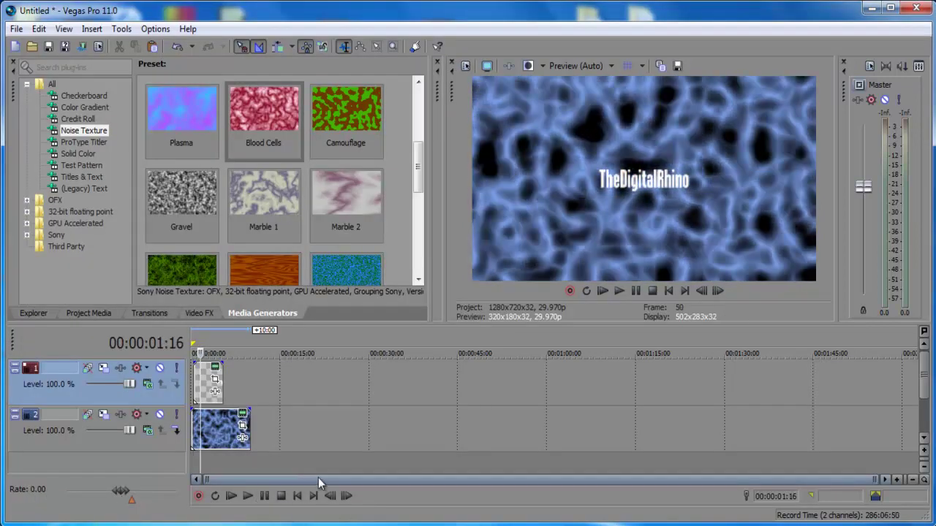
left_click(298, 496)
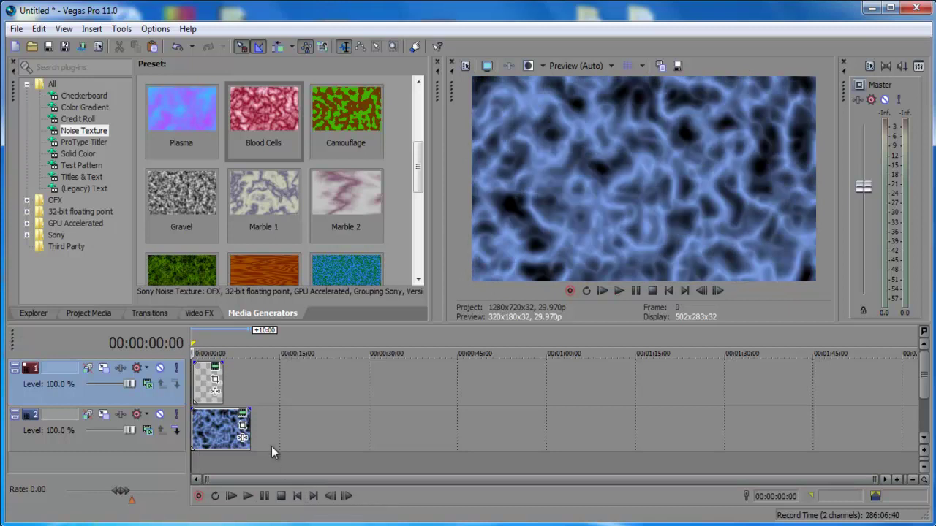
left_click_drag(199, 394, 197, 395)
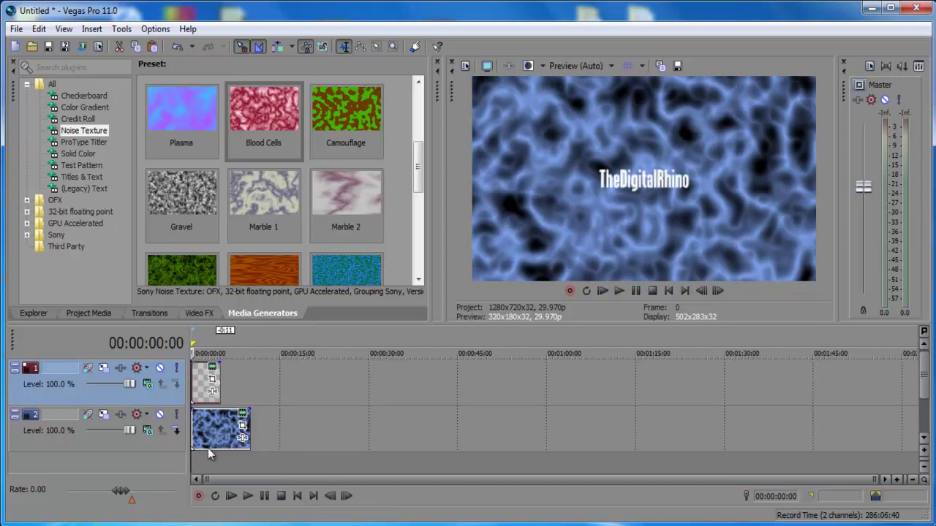
Set track 1's compositing mode to Burn and play back to check the blend.
left_click(148, 386)
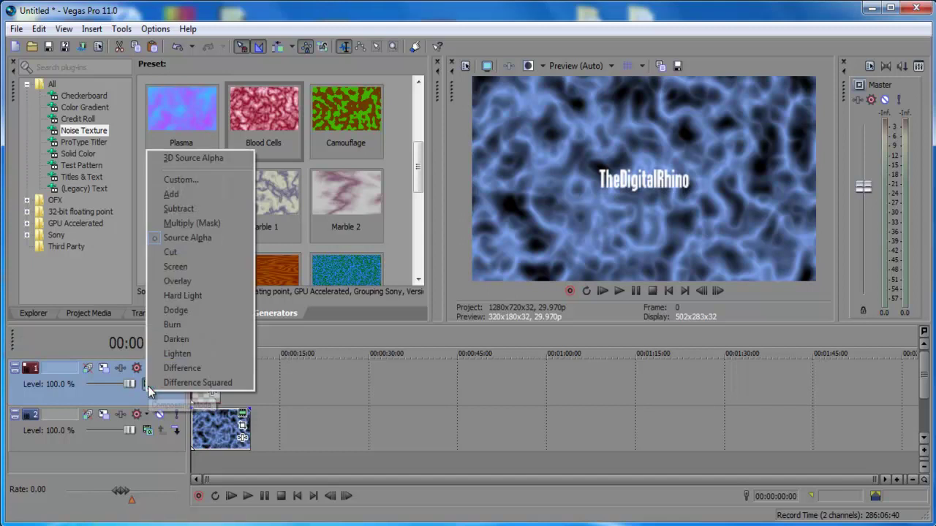
left_click(171, 326)
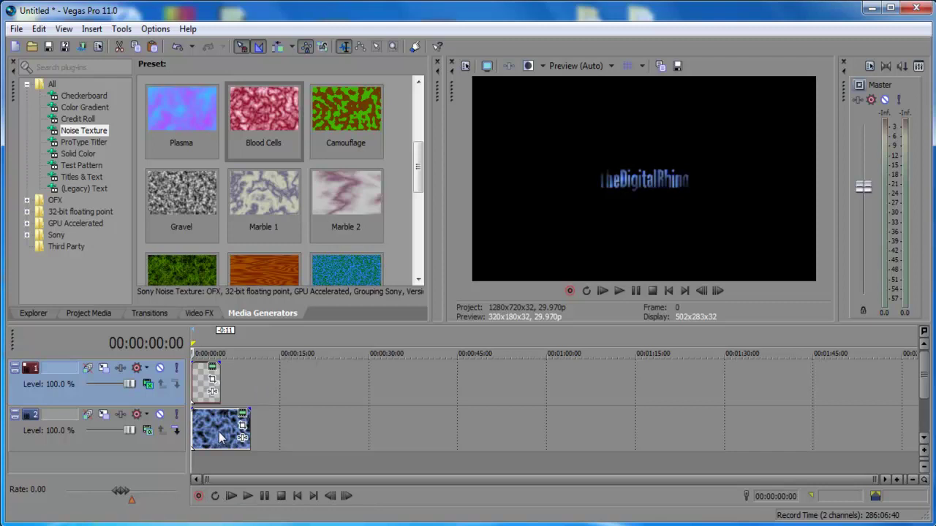
left_click(249, 496)
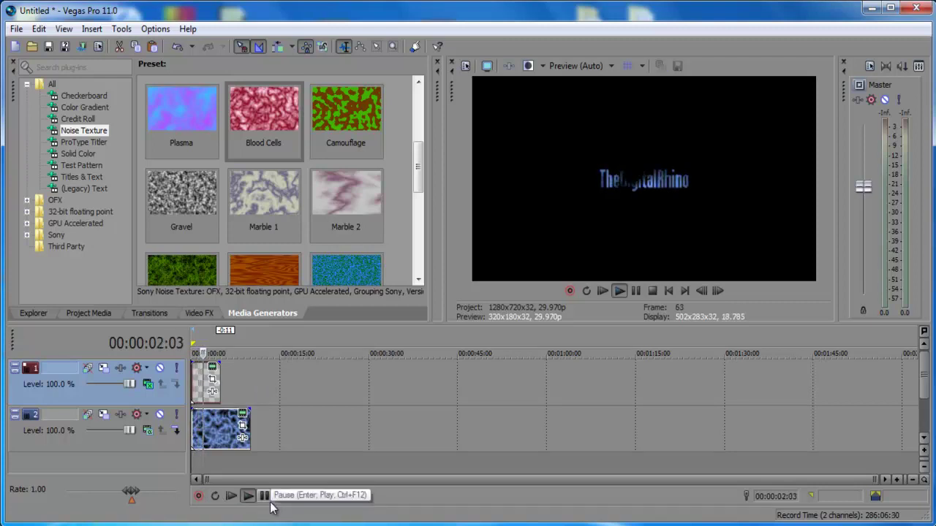
left_click(266, 498)
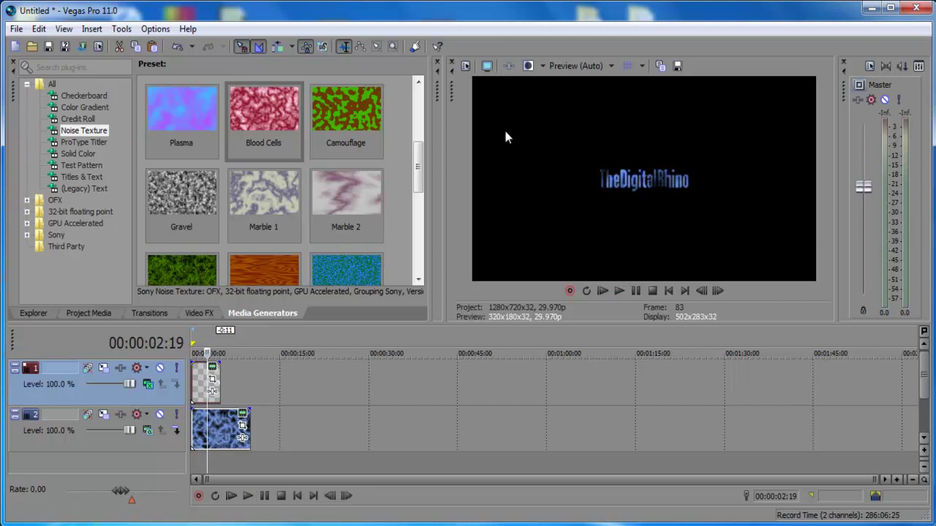
Switch preview quality to Best (Full) and resume playback.
left_click(576, 66)
mouse_move(575, 128)
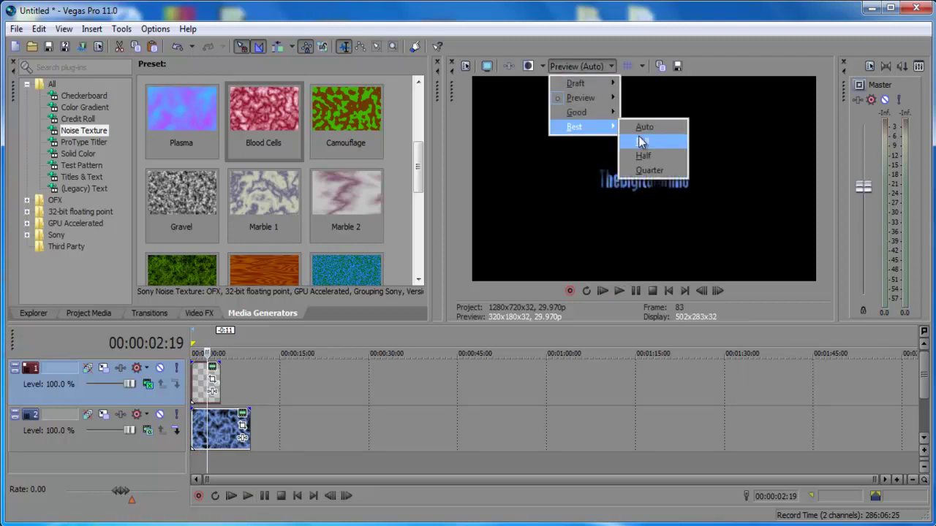
left_click(641, 140)
left_click(264, 495)
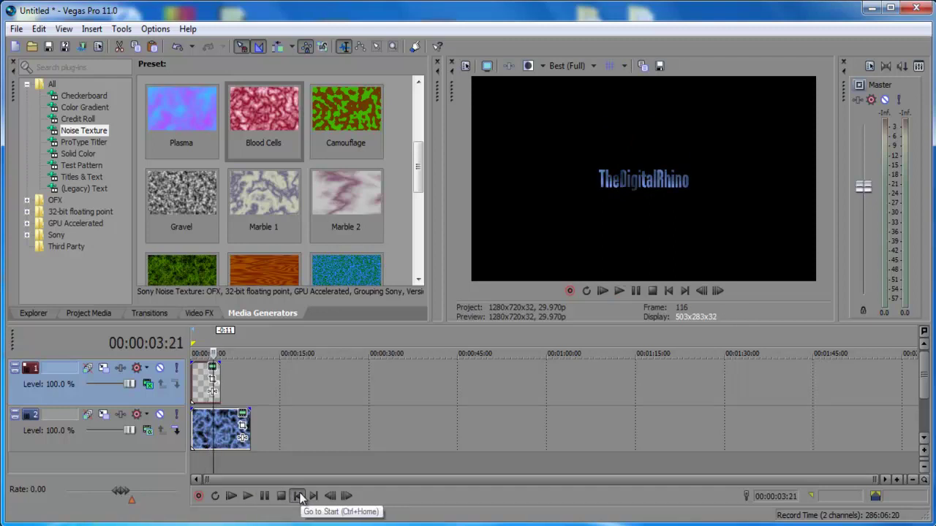
From the project start, drag the Video FX Glint Sparkle preset onto the title event.
left_click(299, 495)
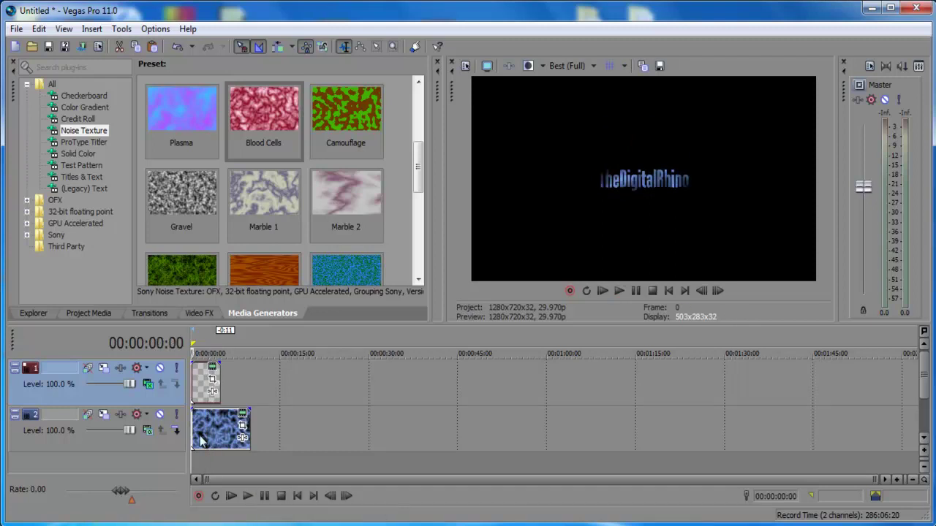
left_click(199, 312)
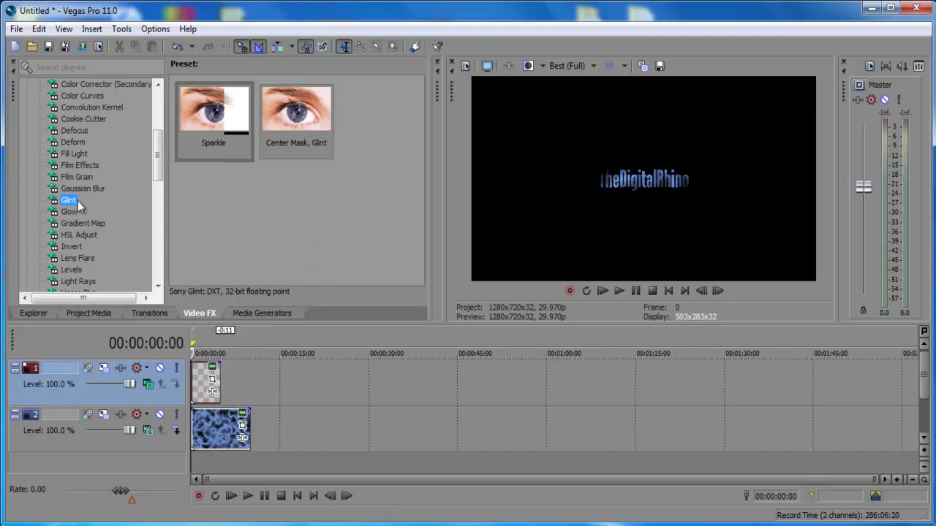
left_click_drag(156, 166, 161, 197)
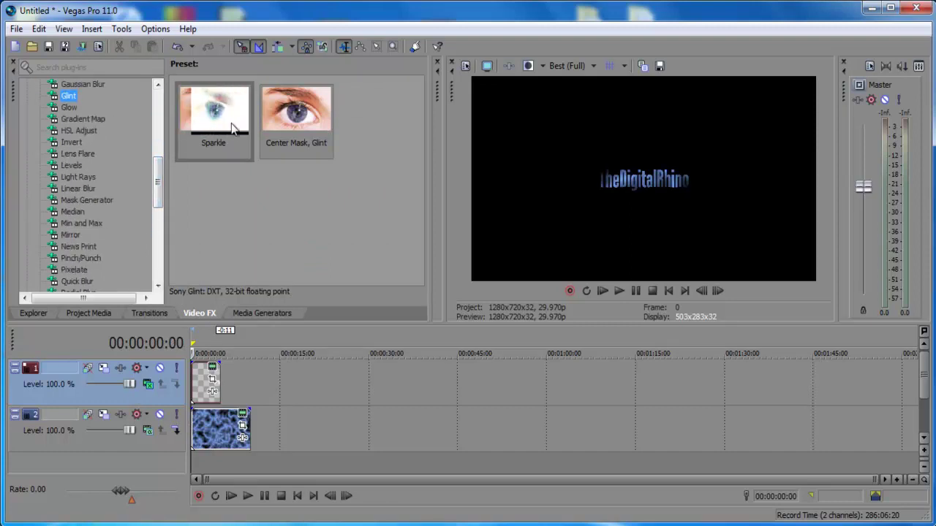
left_click_drag(235, 110, 205, 381)
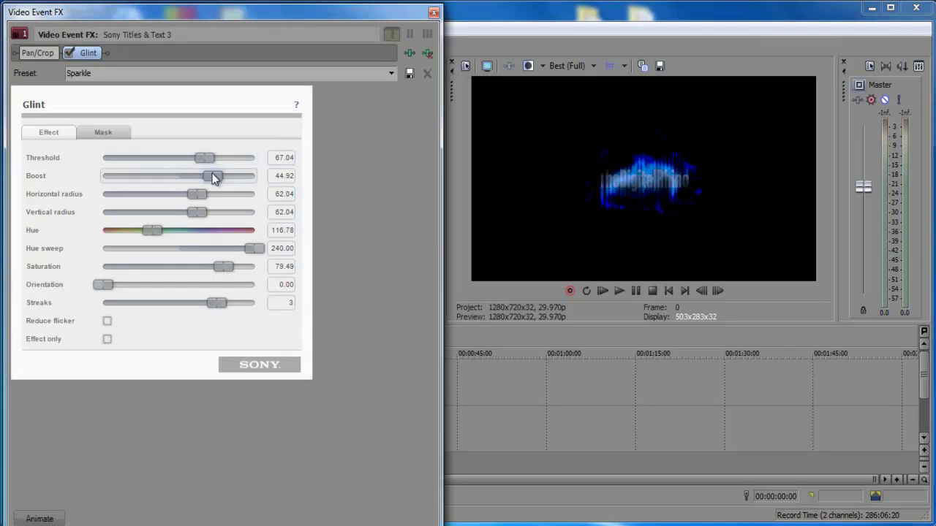
Set the Glint Boost to -101.81 and switch preview quality back to Preview (Auto).
left_click_drag(212, 176, 61, 184)
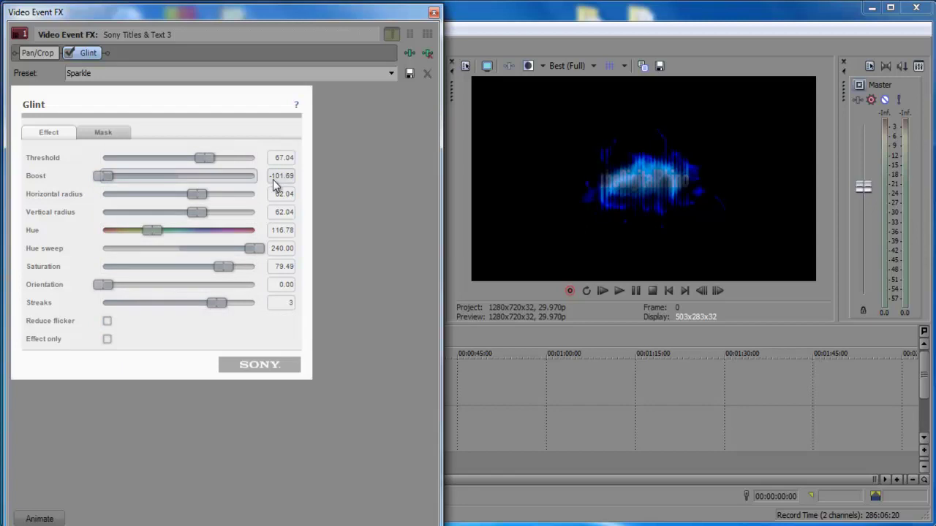
left_click_drag(120, 178, 173, 176)
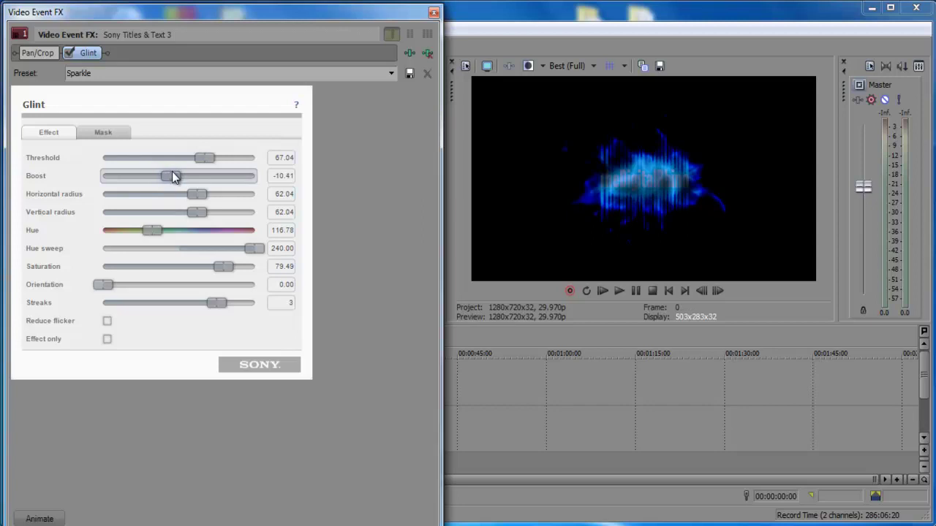
left_click(571, 66)
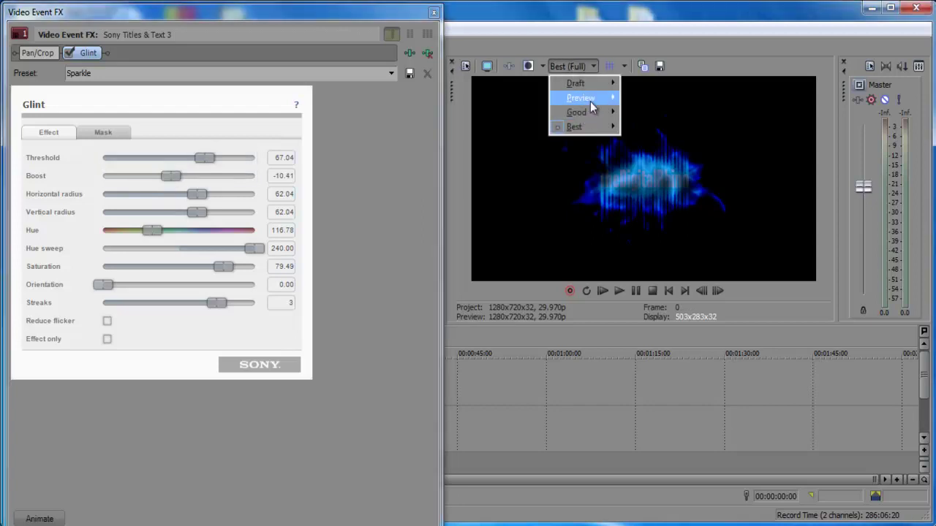
mouse_move(591, 100)
left_click(637, 98)
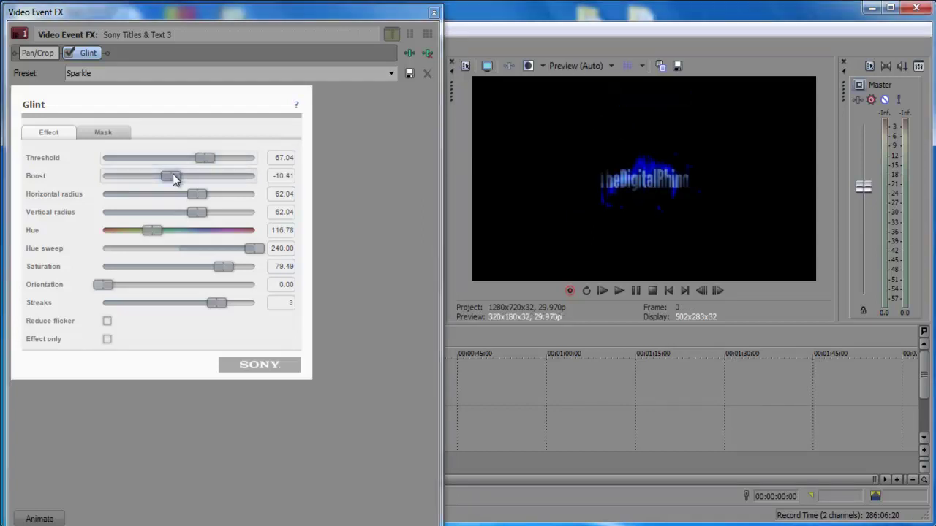
left_click_drag(173, 176, 101, 178)
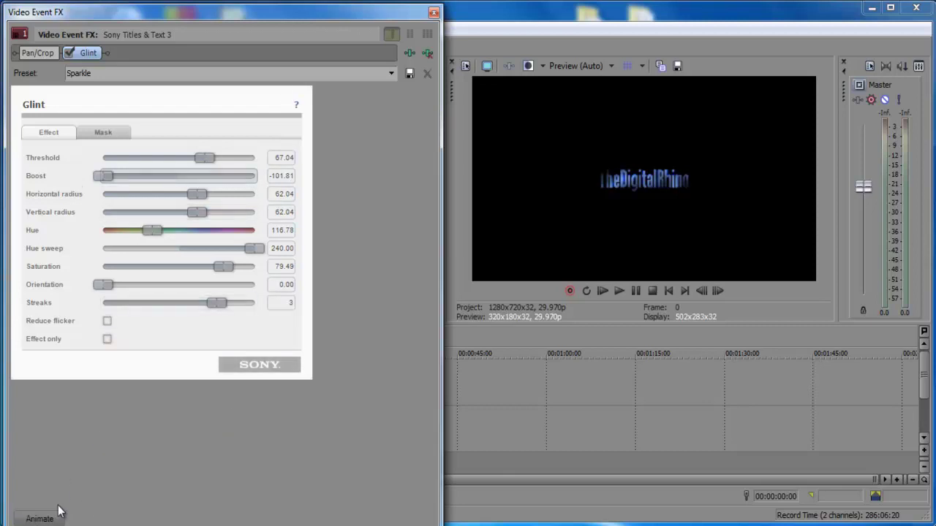
Keyframe Glint Boost at -72.85 at one second and -31.22 at two seconds.
left_click(39, 519)
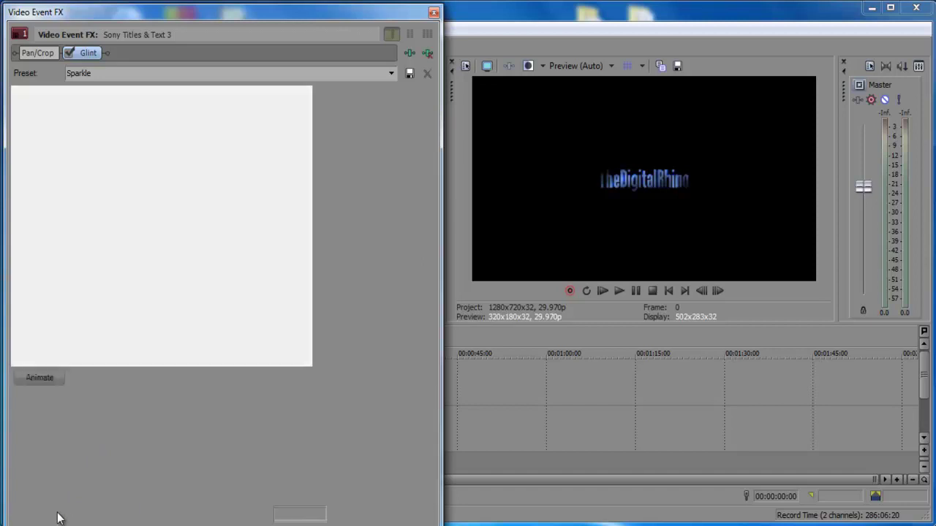
left_click_drag(96, 399, 182, 407)
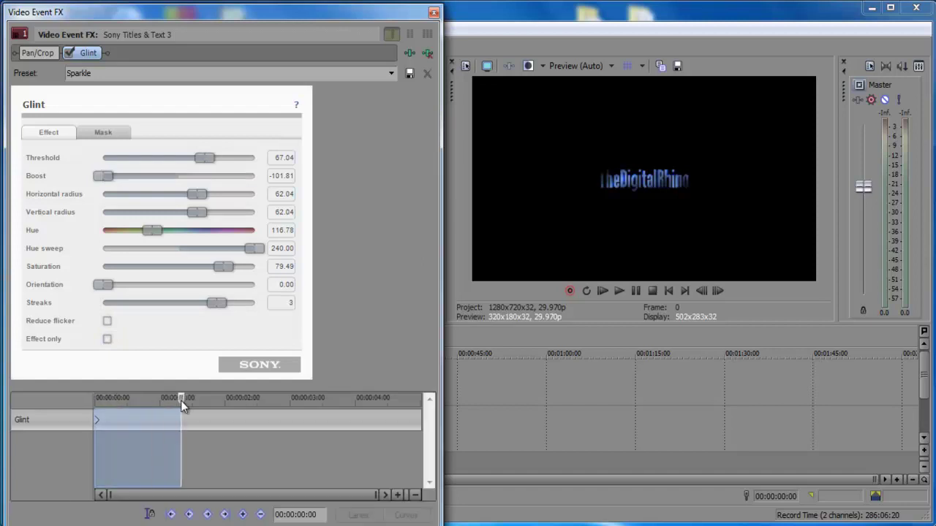
left_click(171, 404)
left_click_drag(105, 176, 125, 173)
left_click_drag(171, 402, 227, 405)
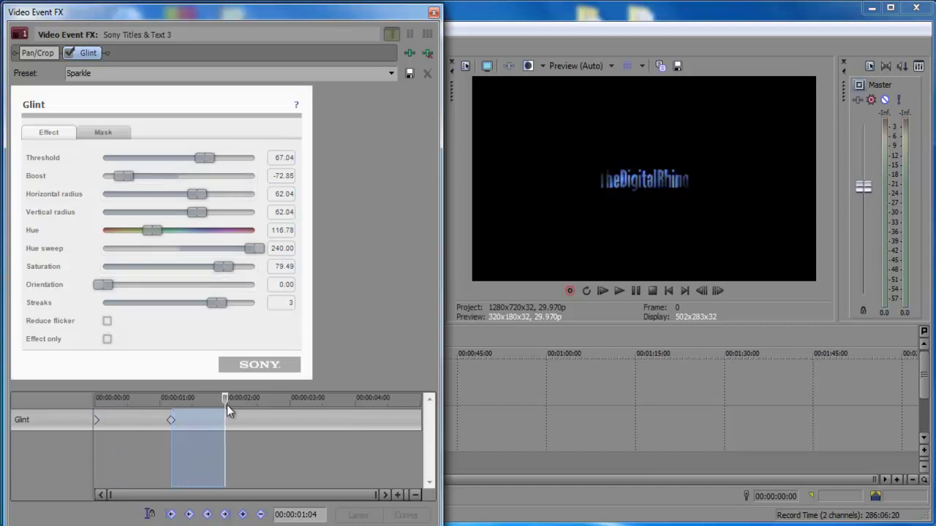
left_click(234, 404)
left_click_drag(123, 176, 155, 176)
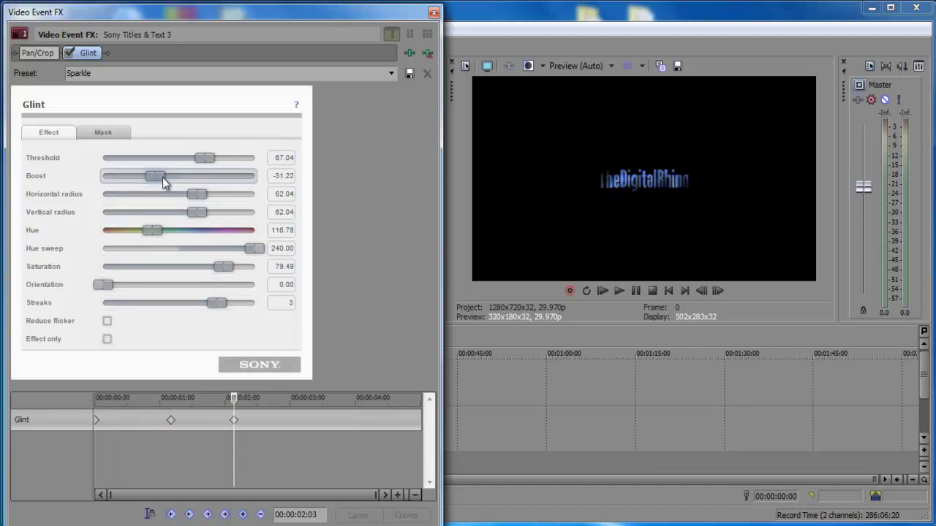
Add Boost keyframes of about -10 at 3:02 and 11.31 at 4:00.
left_click_drag(233, 398, 292, 401)
left_click(295, 402)
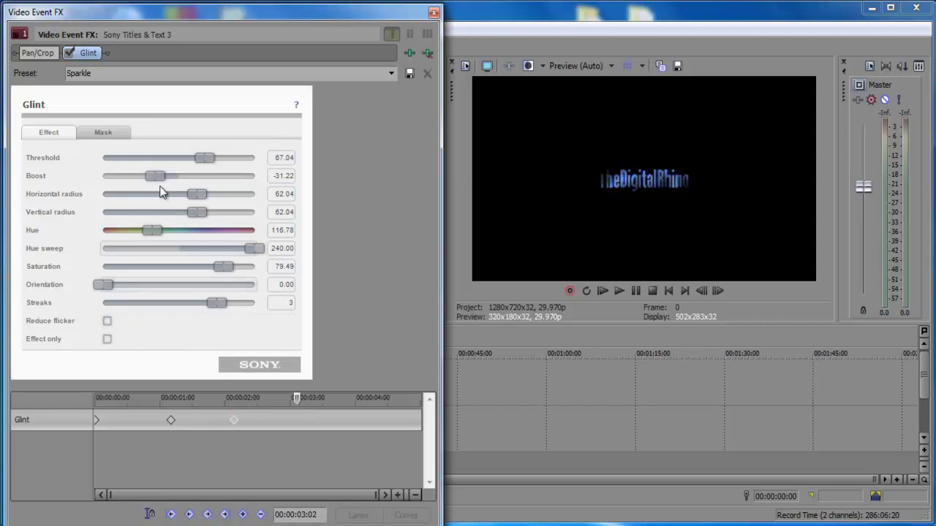
left_click_drag(157, 177, 171, 176)
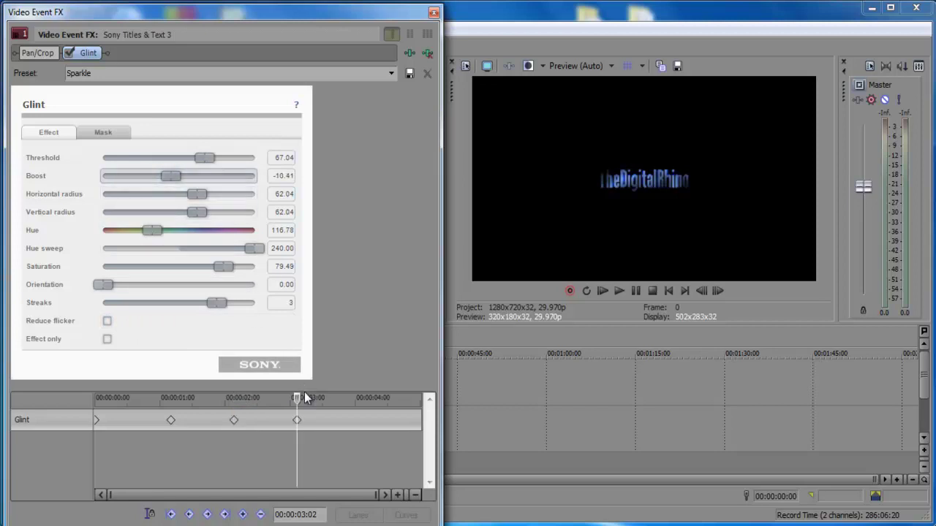
left_click_drag(306, 402, 351, 402)
left_click(355, 401)
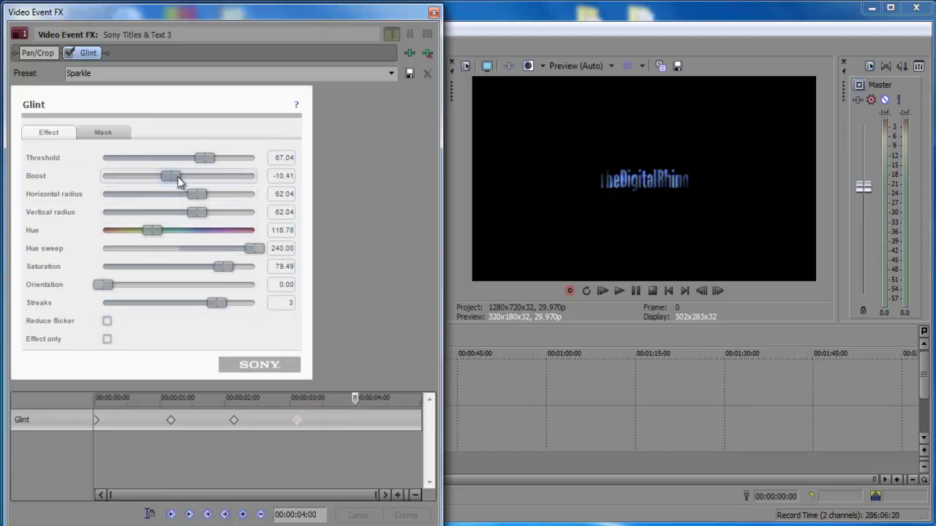
left_click_drag(172, 176, 194, 179)
Raise Boost to 50.23 at 4:08 and about 97 at 5:00, then close the effect window.
left_click_drag(354, 402, 377, 401)
left_click_drag(194, 176, 217, 177)
left_click_drag(374, 401, 423, 399)
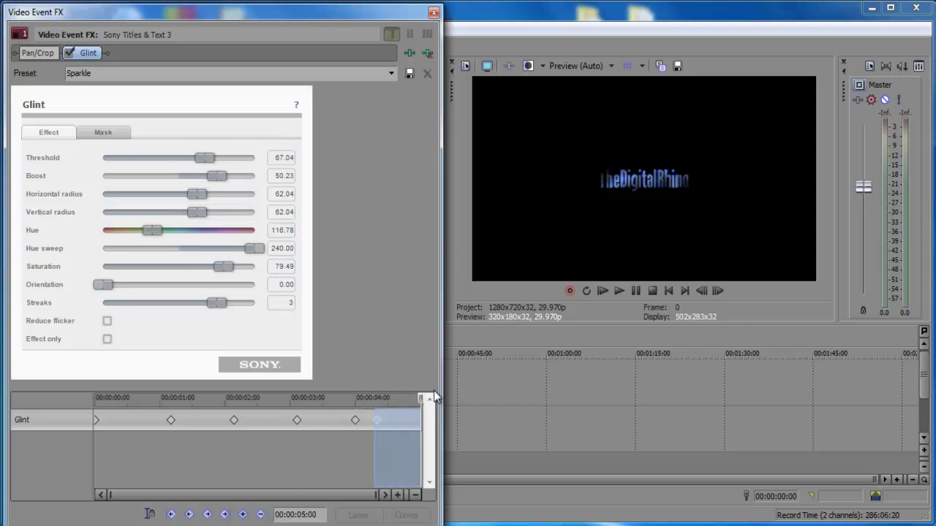
left_click_drag(219, 179, 295, 180)
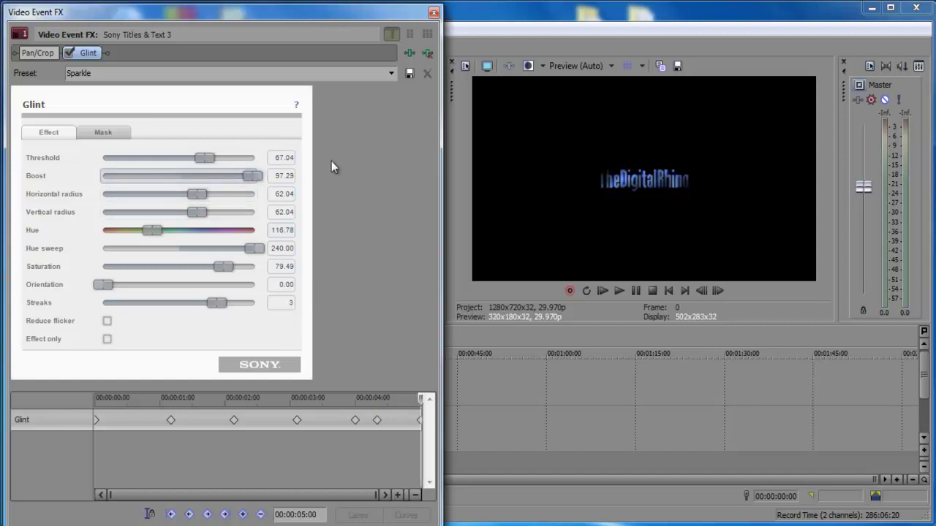
left_click(433, 12)
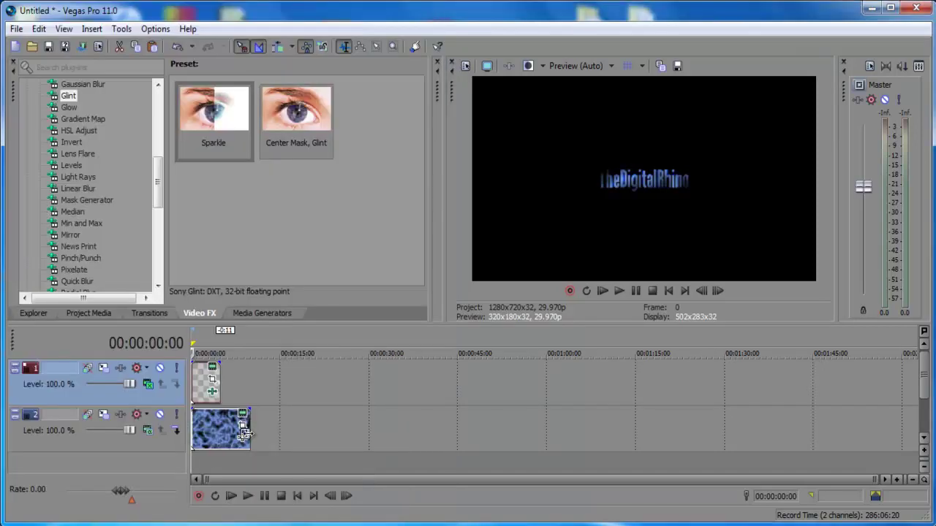
Trim the noise texture clip to the title's five-second length and play the intro.
left_click_drag(245, 433, 219, 433)
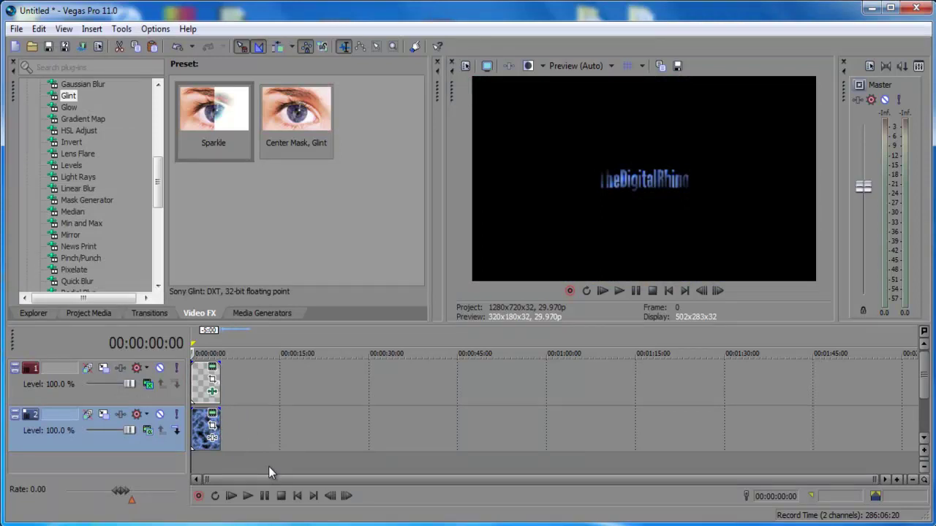
left_click(248, 496)
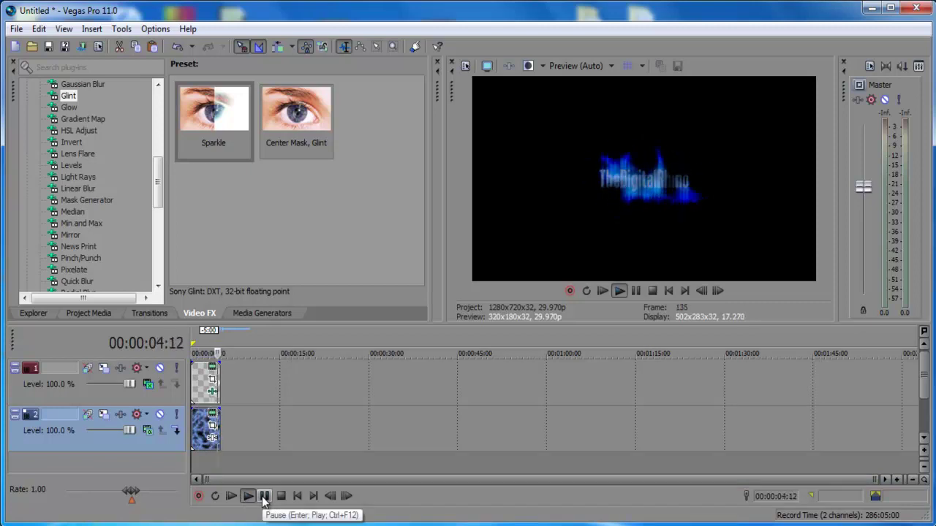
left_click(263, 497)
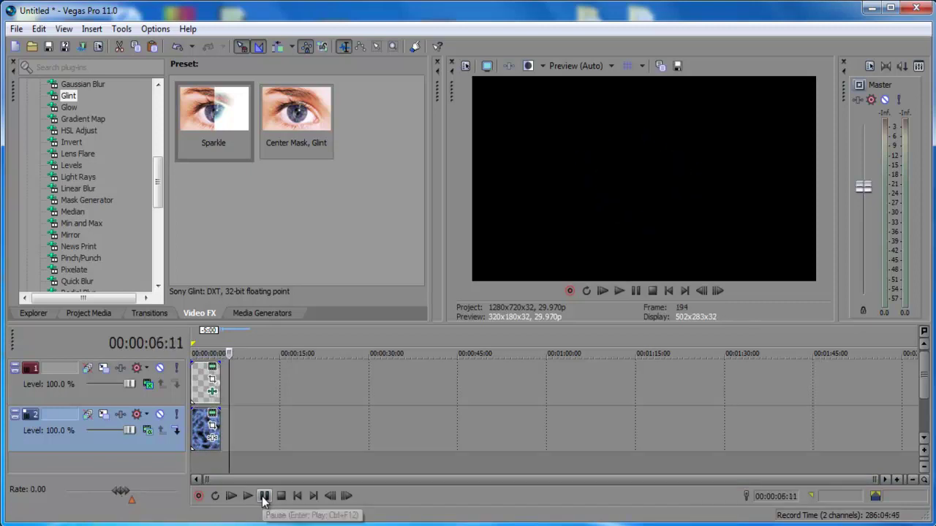
Open and dismiss the title track's compositing mode menu, leaving the playhead near 2:13.
left_click(202, 348)
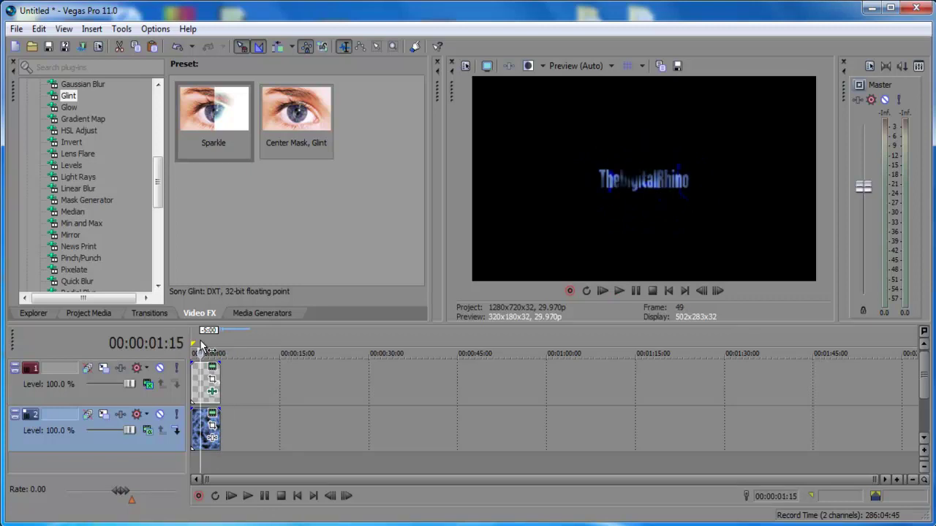
left_click(148, 384)
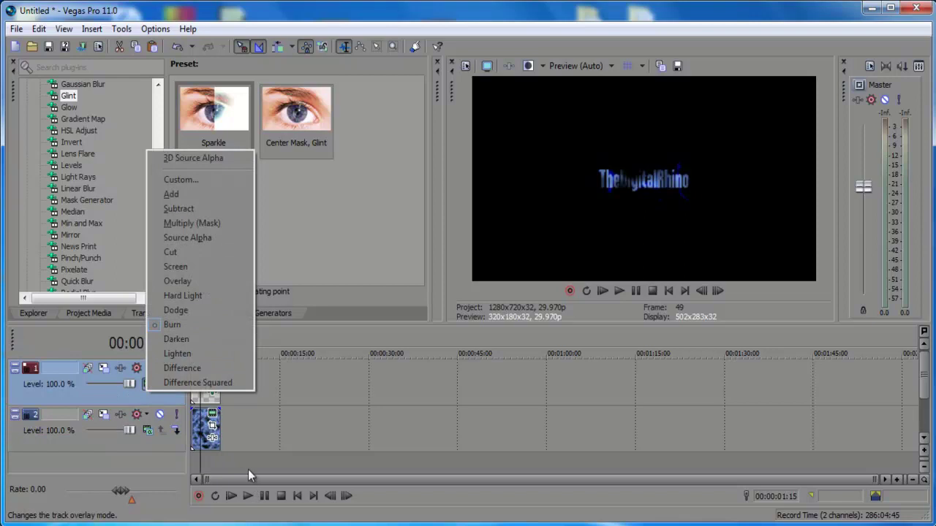
left_click(264, 332)
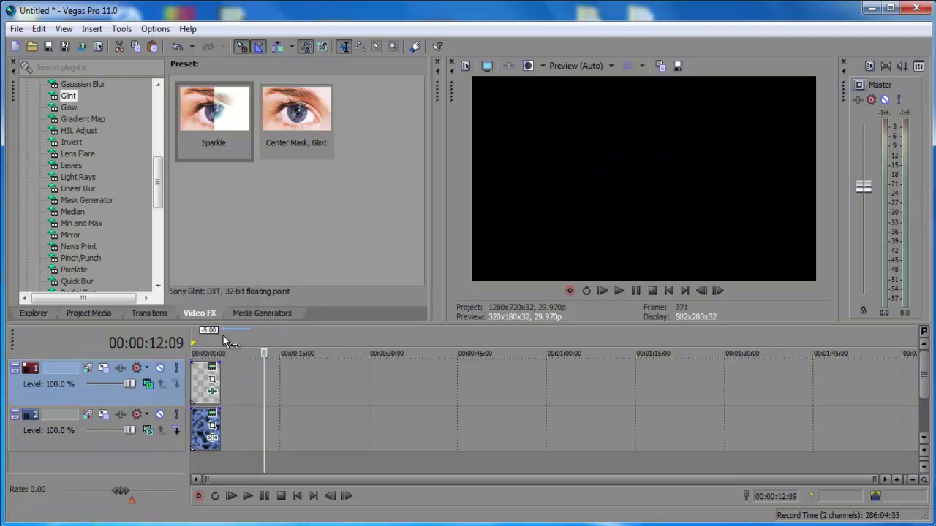
left_click(206, 346)
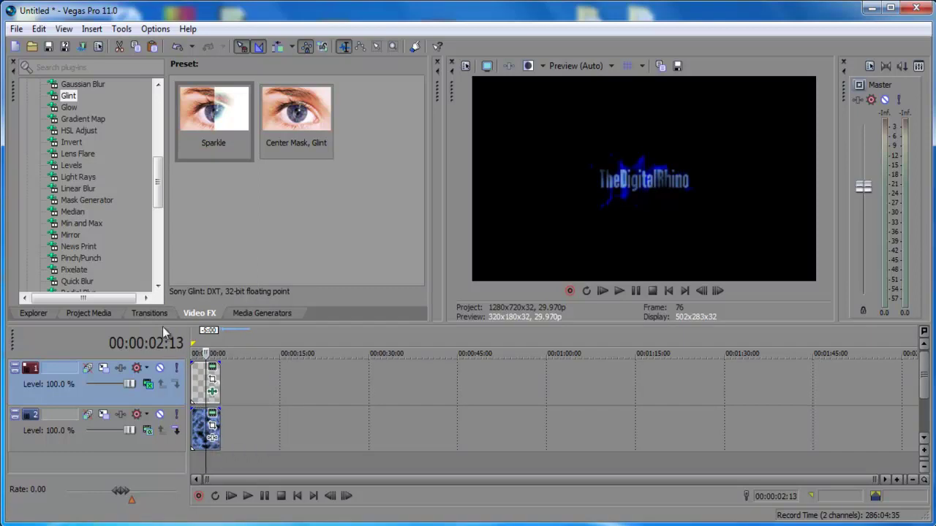
Apply the Sparkle Glint preset to the noise texture clip and briefly preview both glints.
left_click_drag(197, 104, 199, 422)
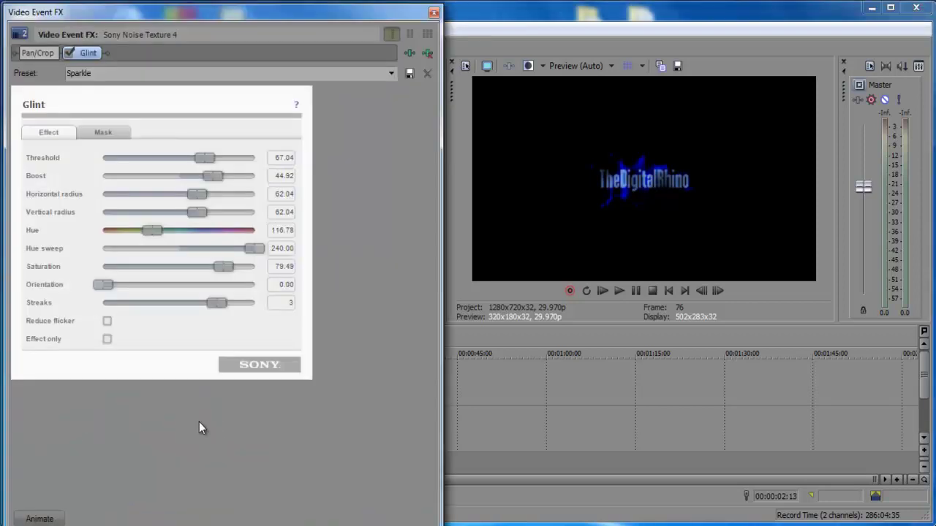
left_click(433, 12)
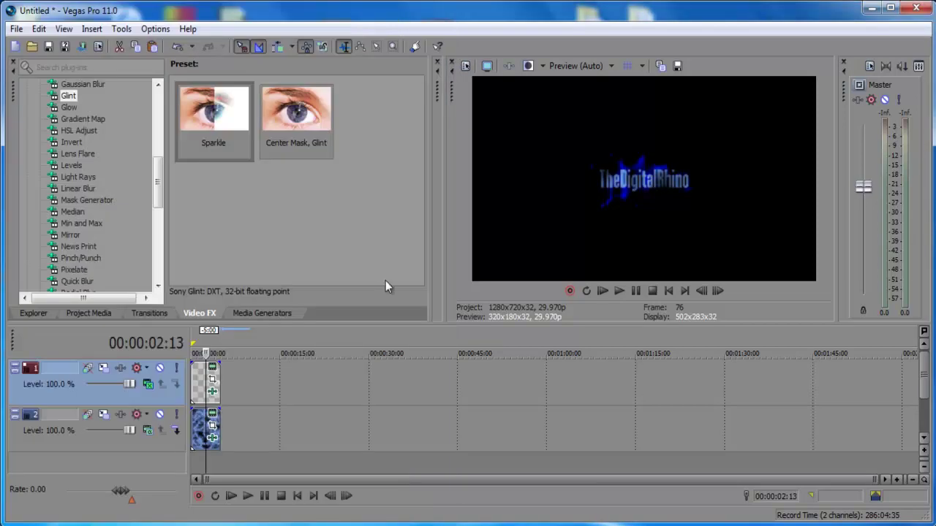
left_click(249, 496)
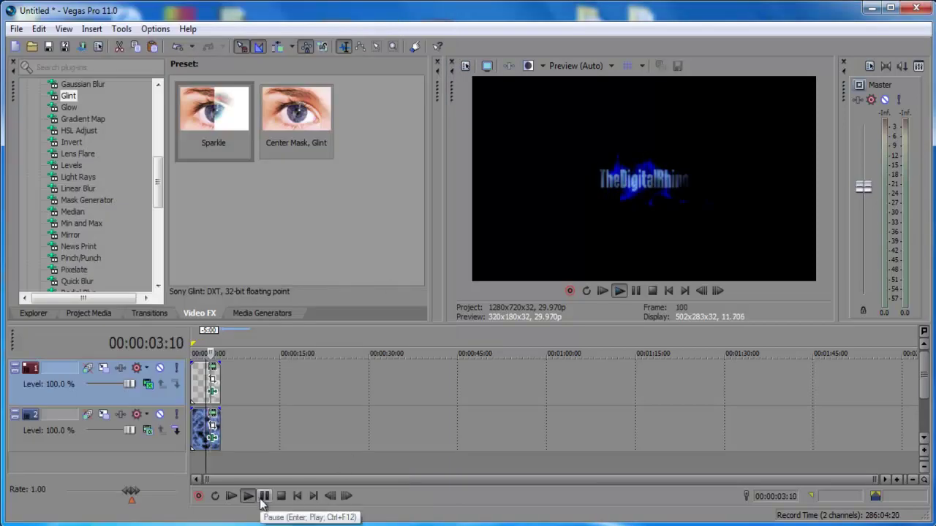
left_click(263, 499)
Replay the intro from the start, stopping with the playhead near 3:17.
left_click(298, 496)
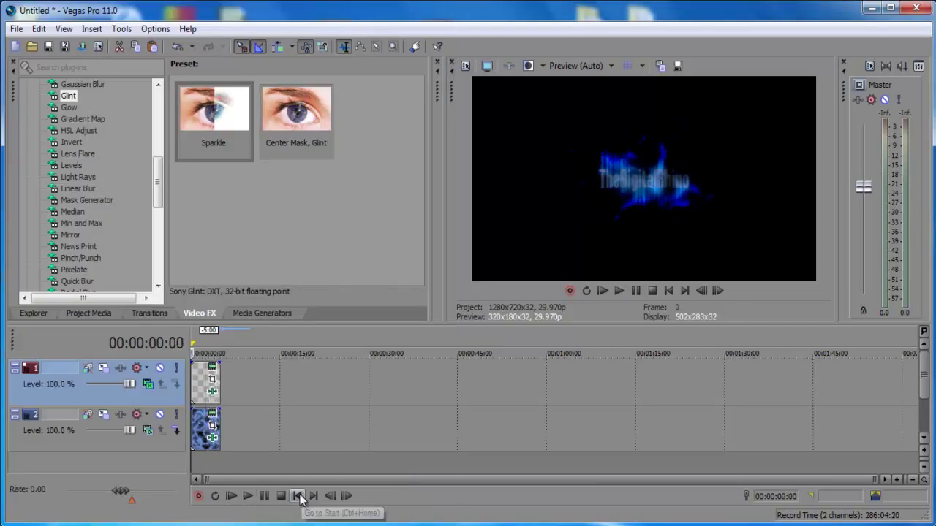
left_click(249, 497)
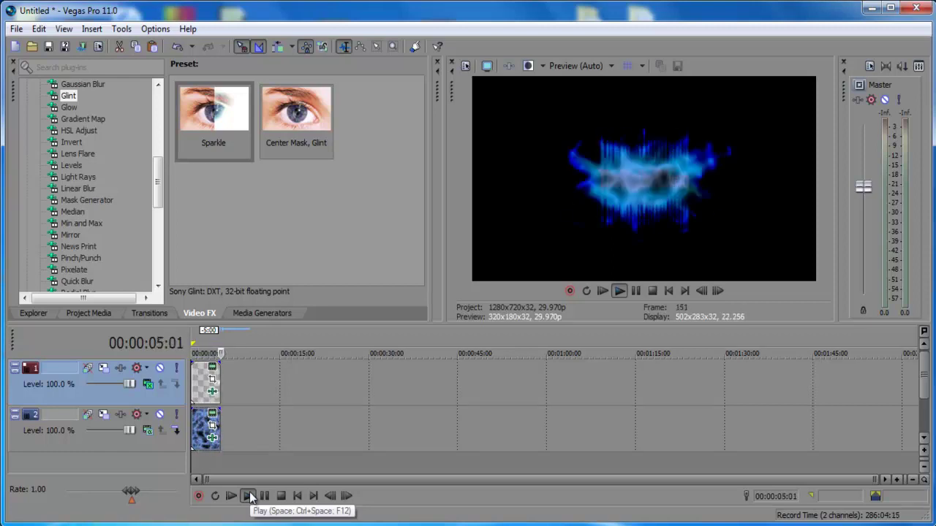
left_click(264, 497)
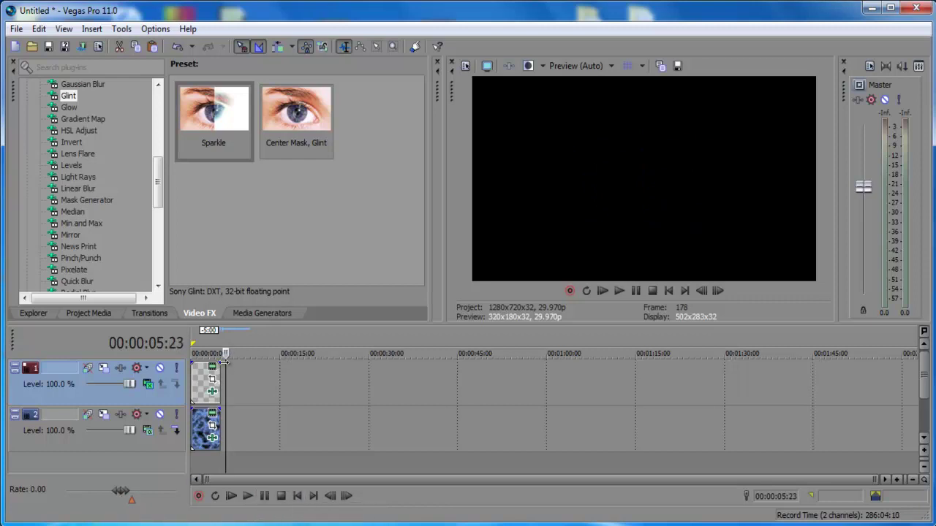
left_click(213, 341)
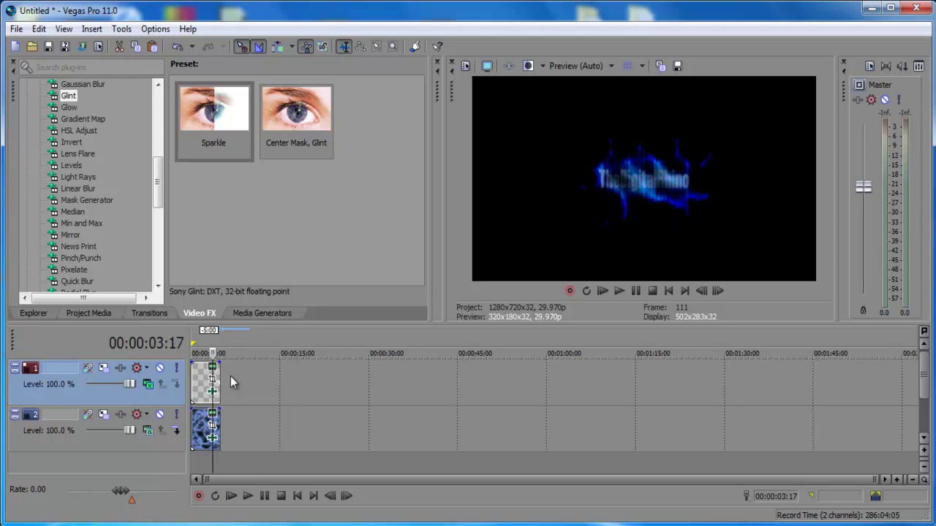
left_click_drag(217, 425, 253, 428)
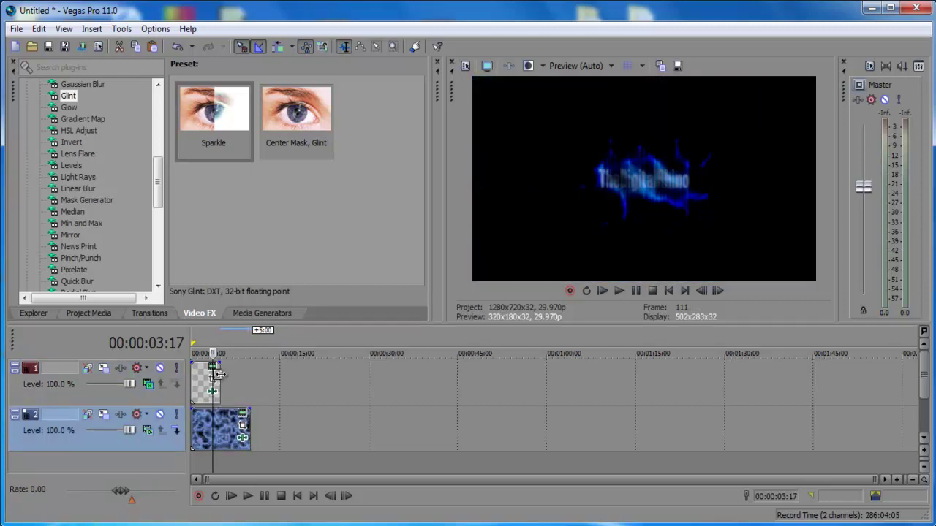
left_click_drag(219, 378, 253, 378)
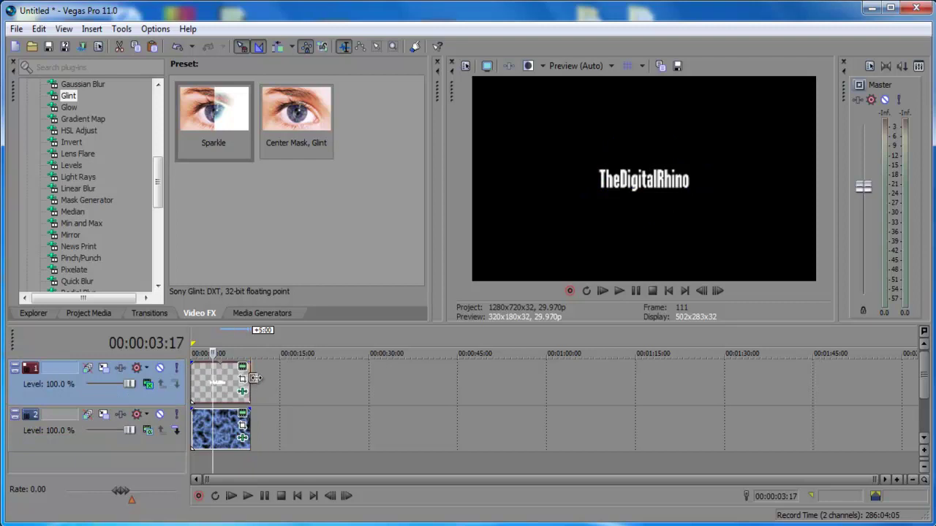
left_click_drag(254, 378, 220, 381)
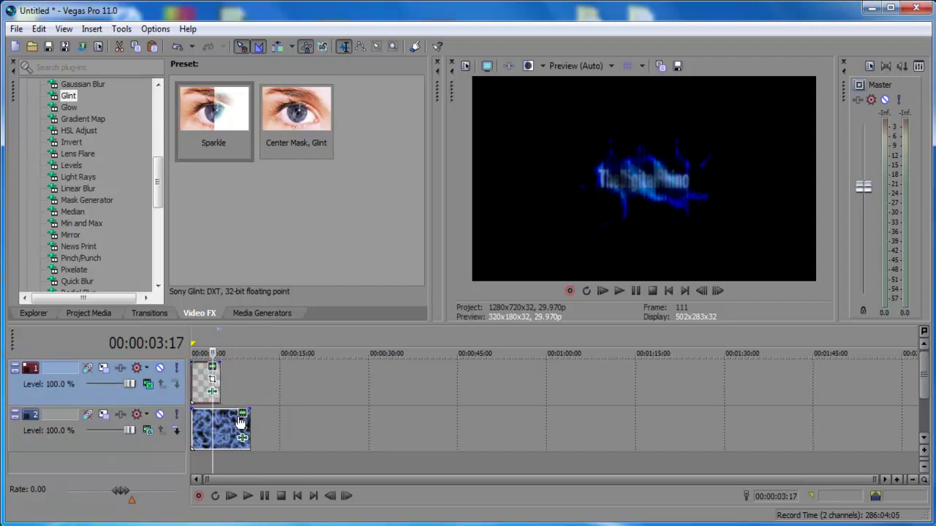
left_click_drag(248, 422, 219, 424)
left_click(298, 495)
left_click(248, 495)
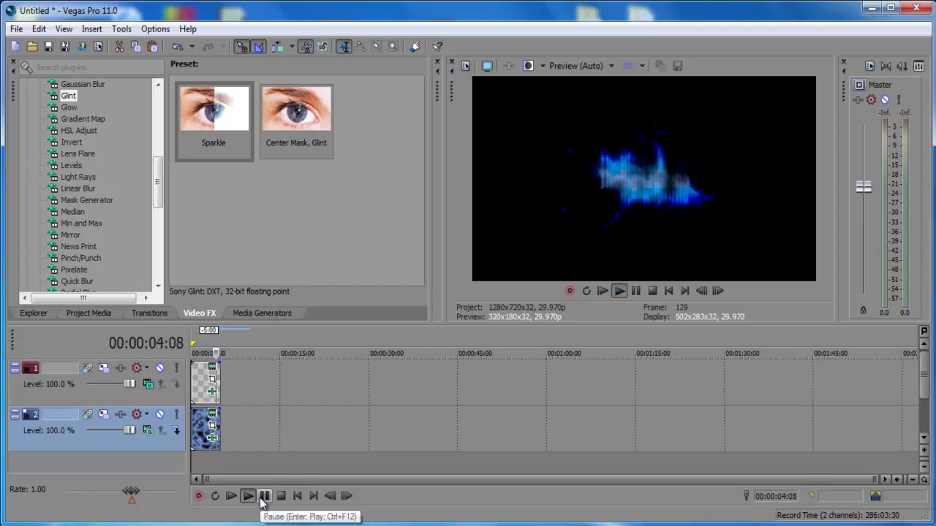
left_click(264, 497)
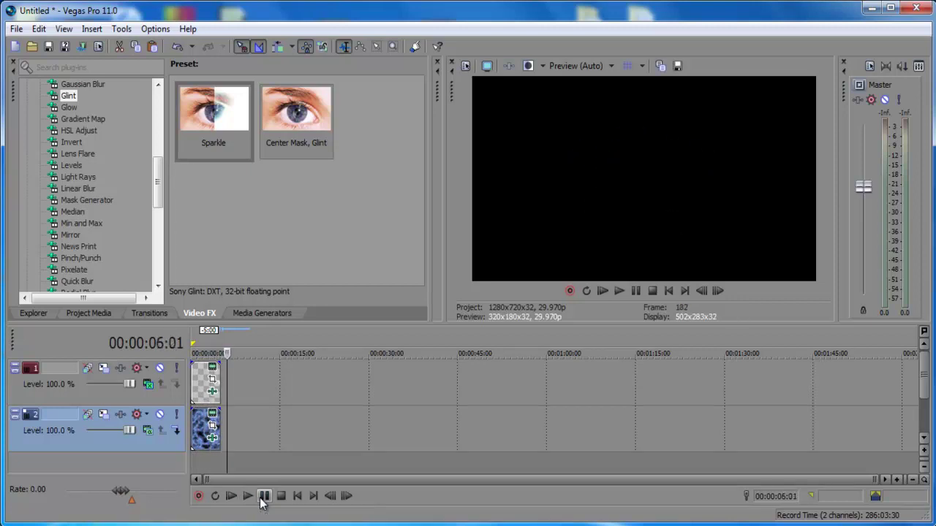